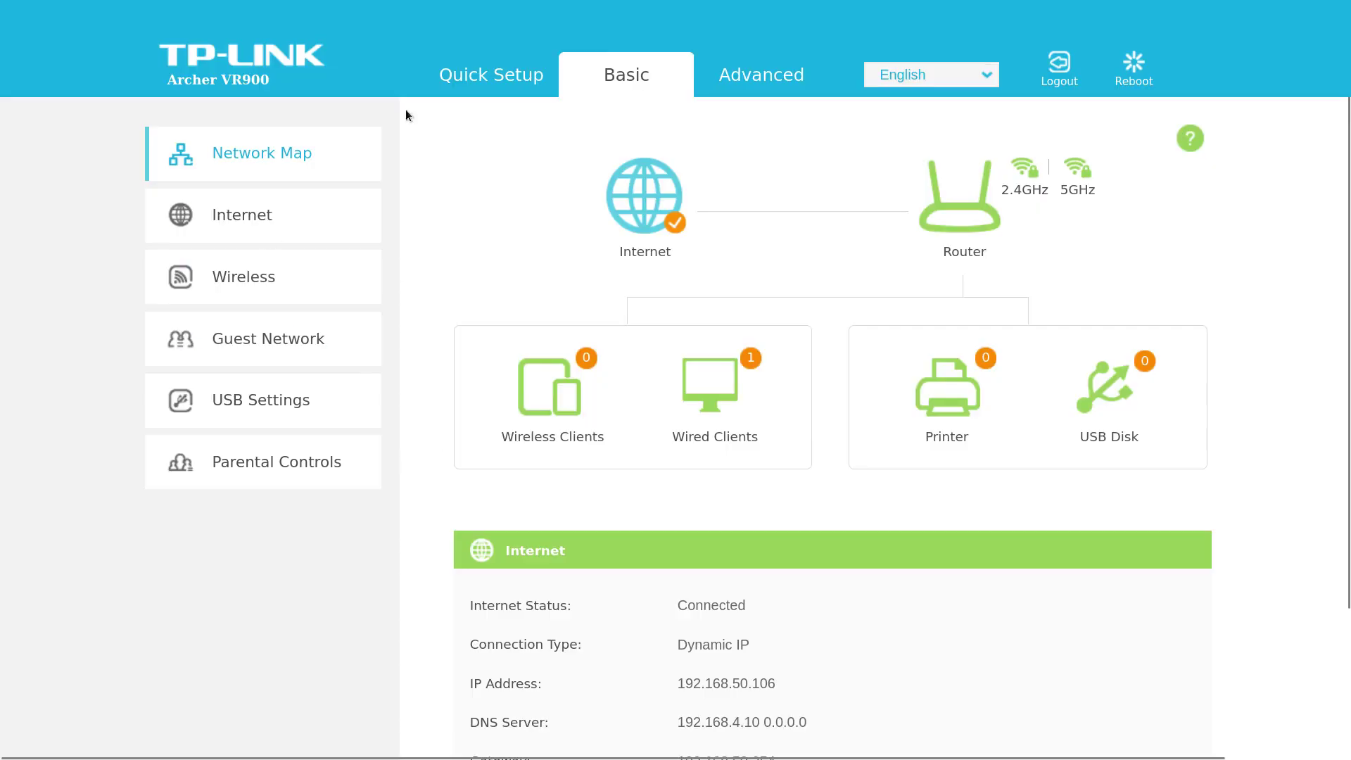
- Open Advanced > Network > LAN Settings to show the DHCP server with pool 192.168.1.100–192.168.1.199
{"action": "left_click", "coordinate": [754, 77]}
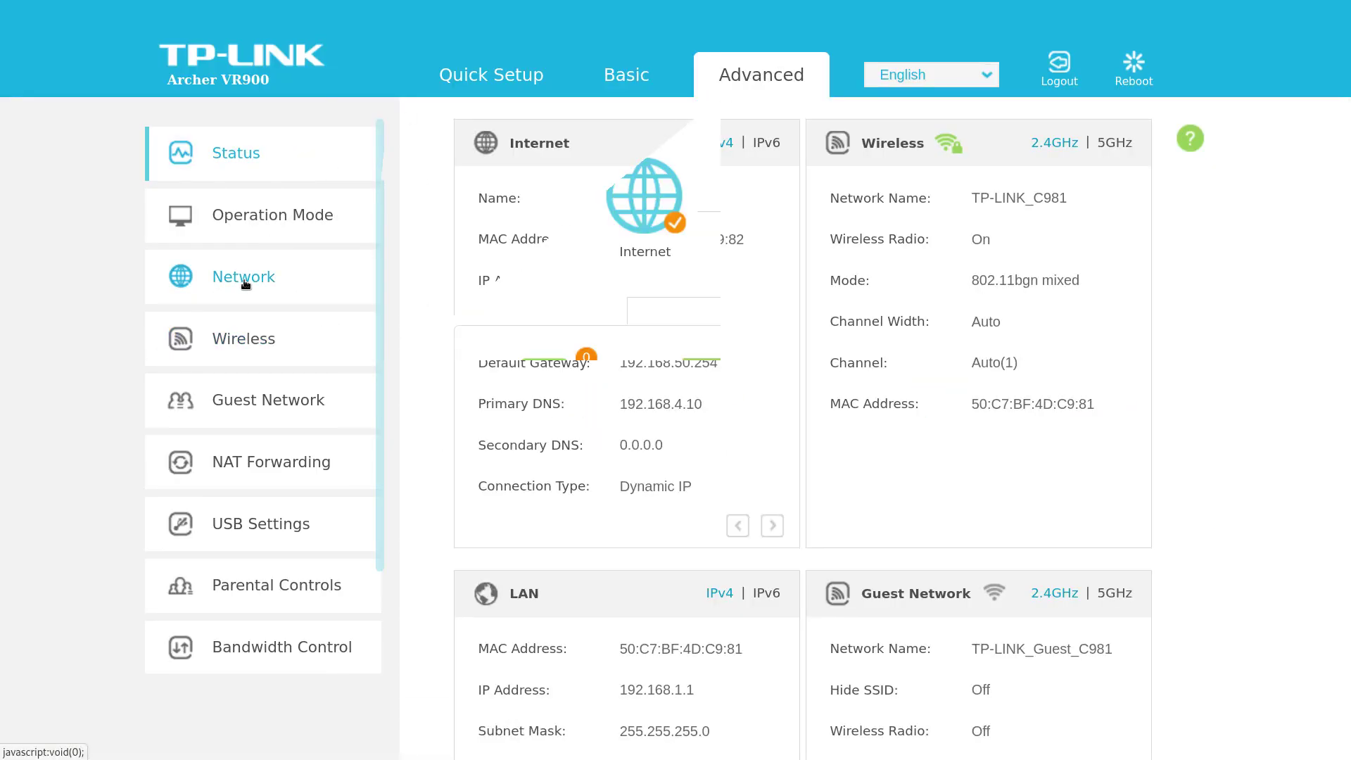
{"action": "left_click", "coordinate": [250, 281]}
{"action": "left_click", "coordinate": [207, 400]}
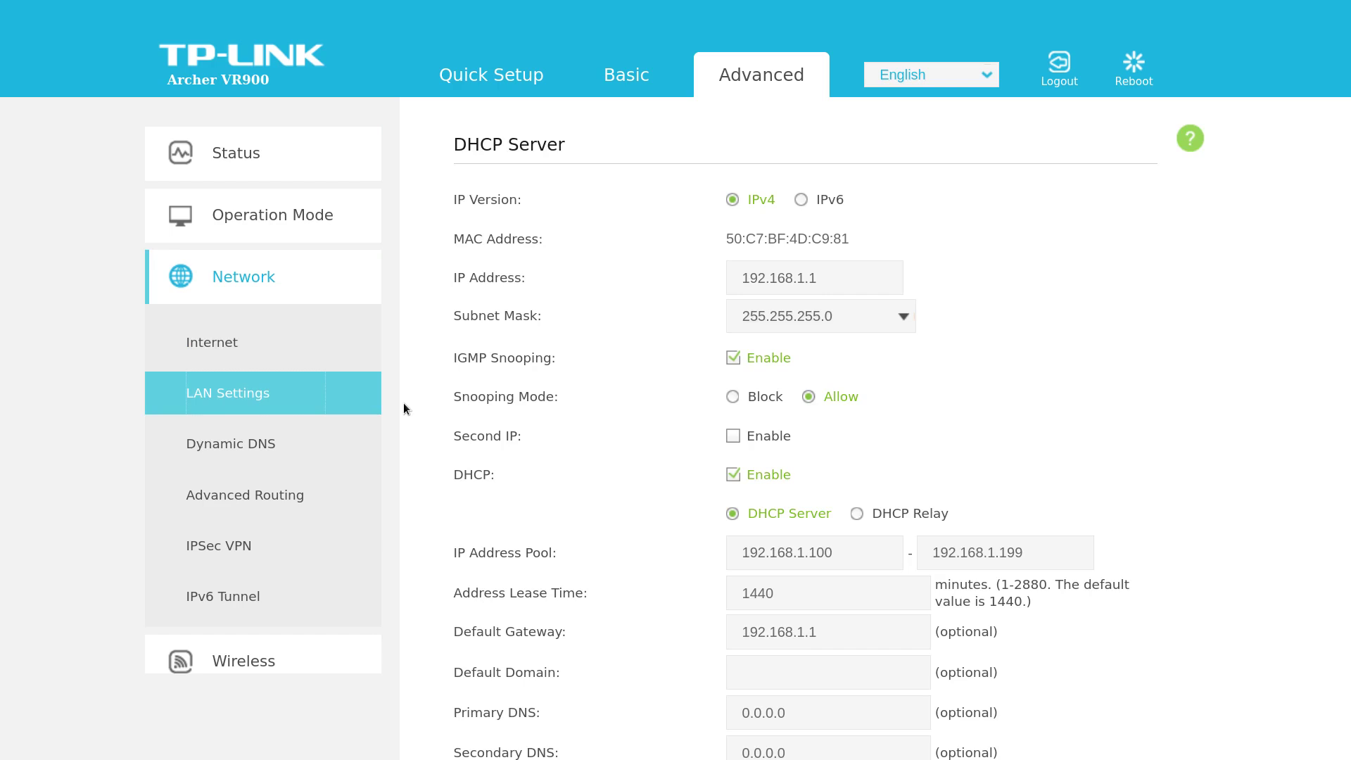
- Select the 0.0.0.0 Primary DNS field, then load google.com full-screen in a new tab
{"action": "scroll", "coordinate": [403, 407], "scroll_direction": "down", "scroll_amount": 4}
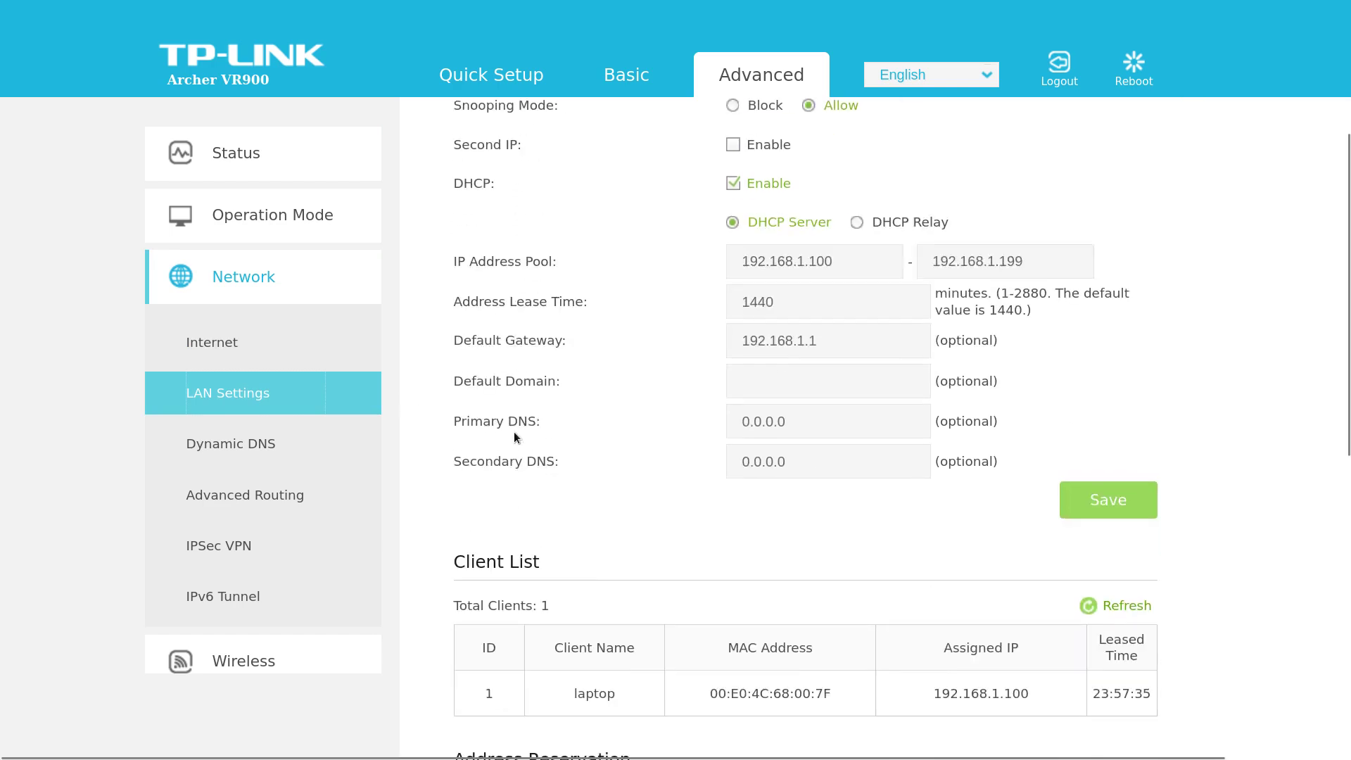
{"action": "left_click", "coordinate": [812, 425]}
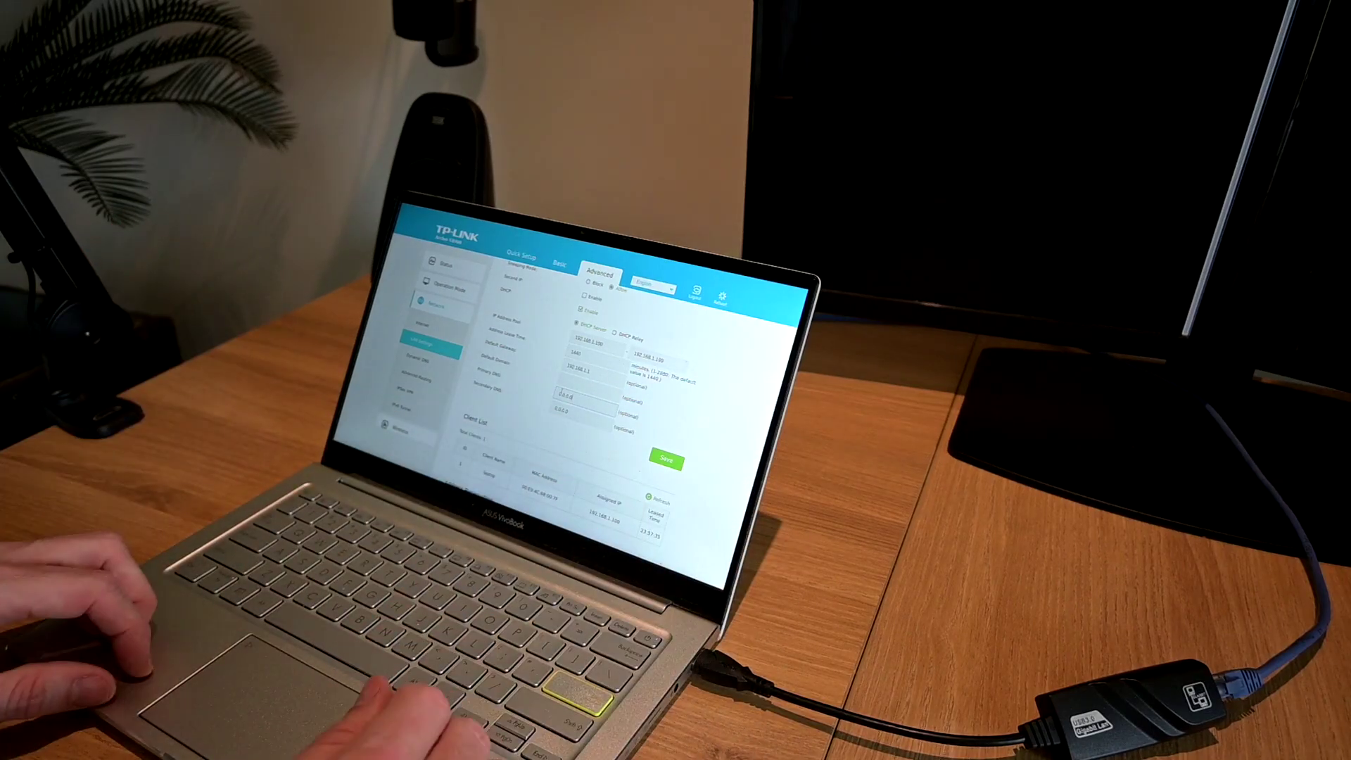
{"action": "key", "text": "ctrl+t"}
{"action": "type", "text": "google"}
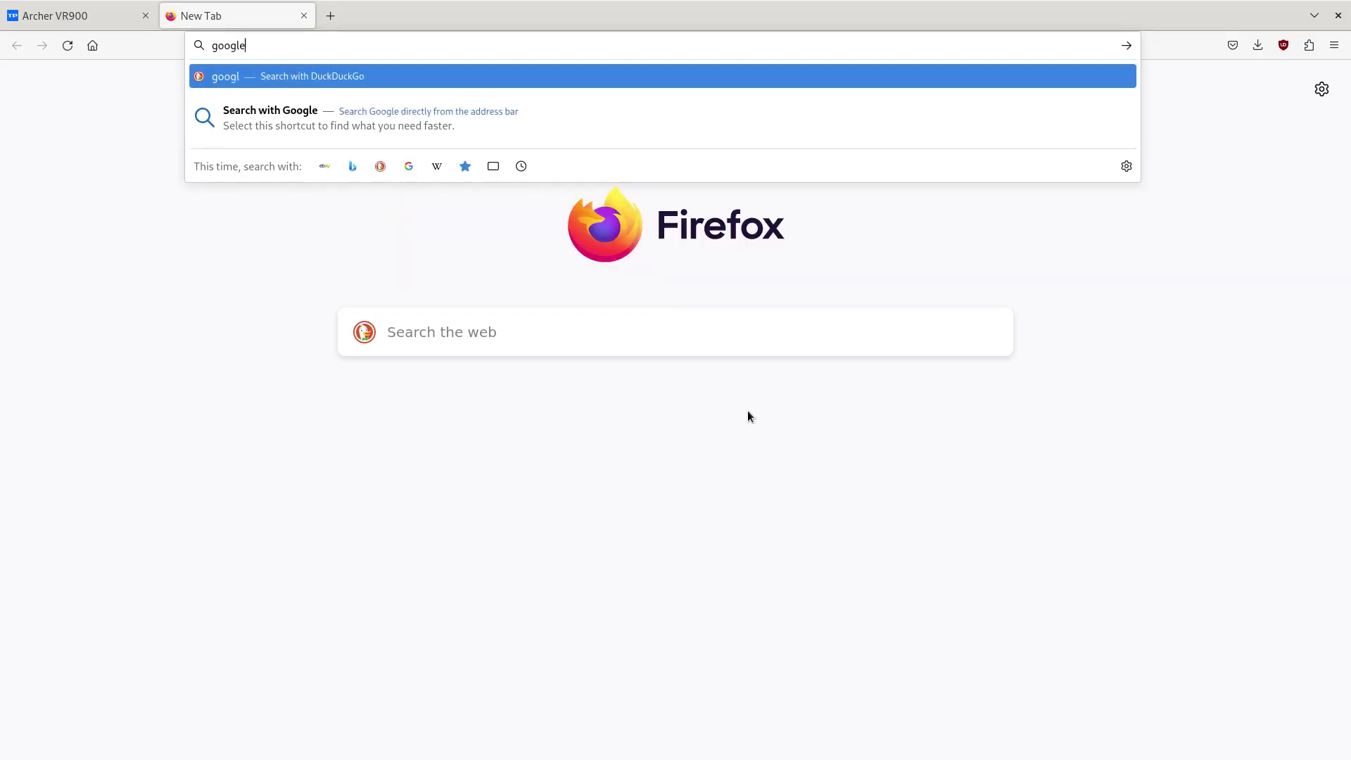
{"action": "type", "text": ".com"}
{"action": "key", "text": "Return"}
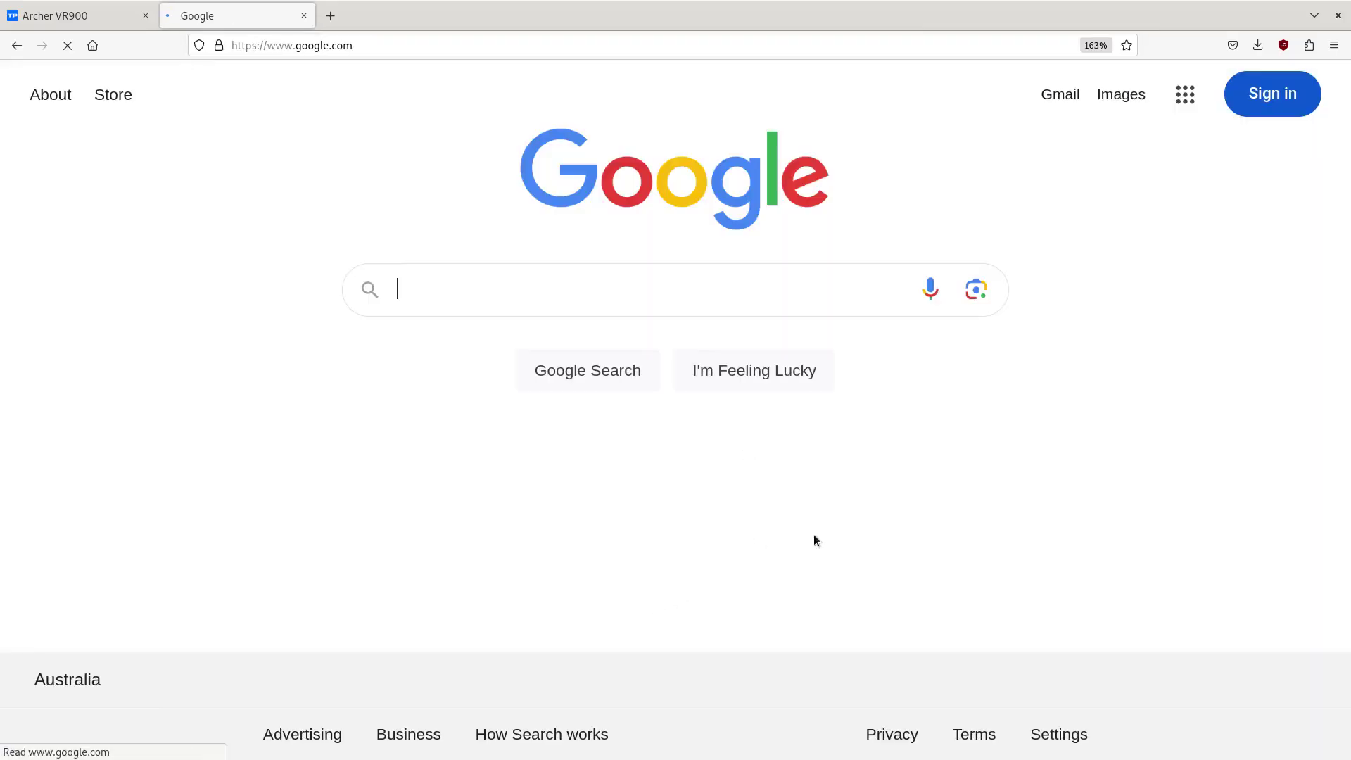
{"action": "key", "text": "F11"}
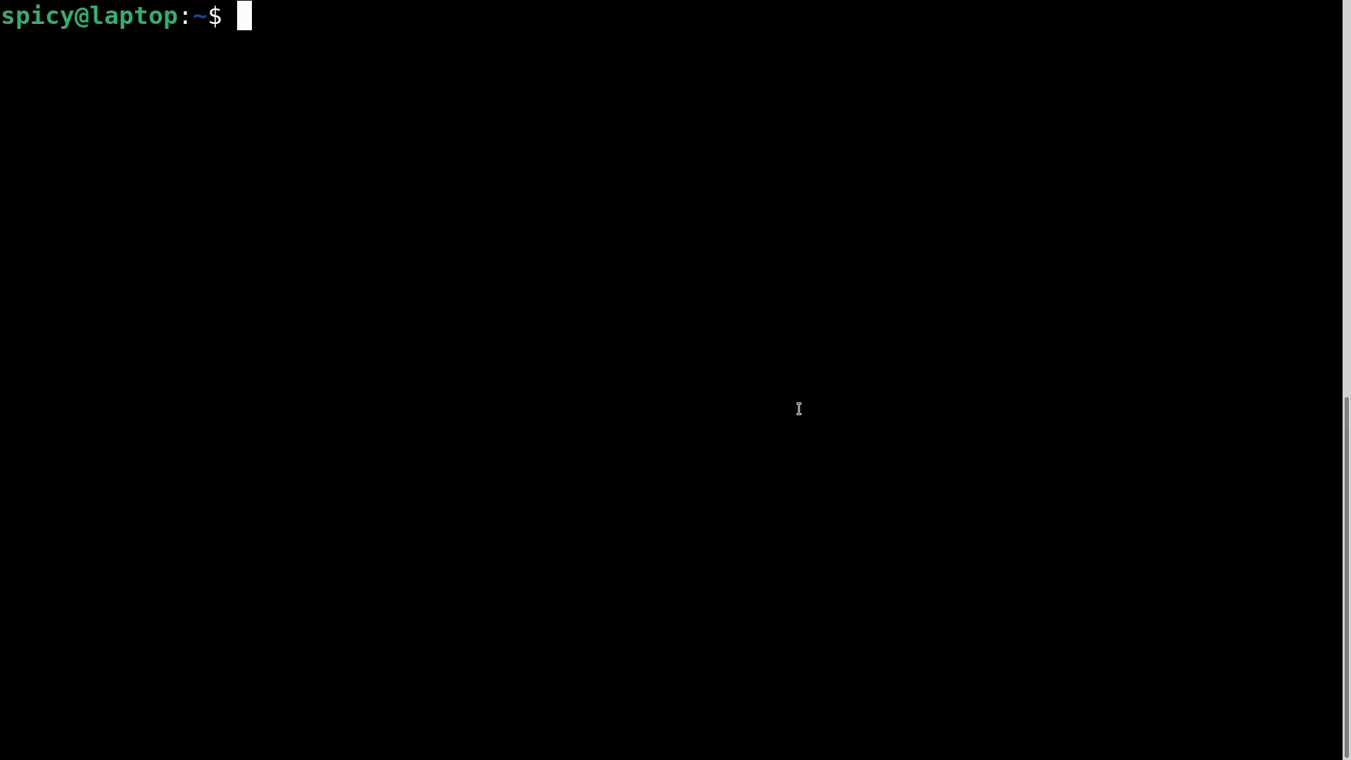
- Print /etc/resolv.conf with more and highlight the nameserver 192.168.1.1
{"action": "type", "text": "more /etc/resolv.conf"}
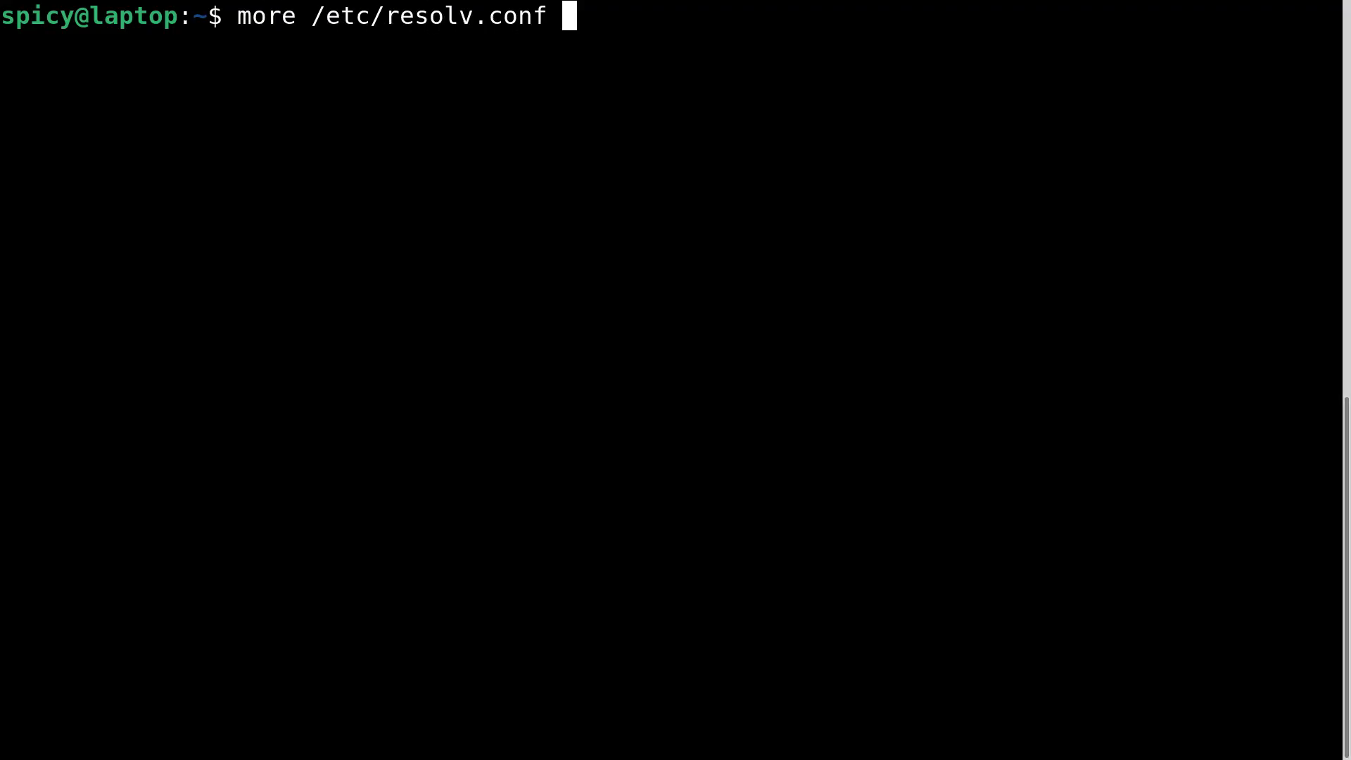
{"action": "key", "text": "Return"}
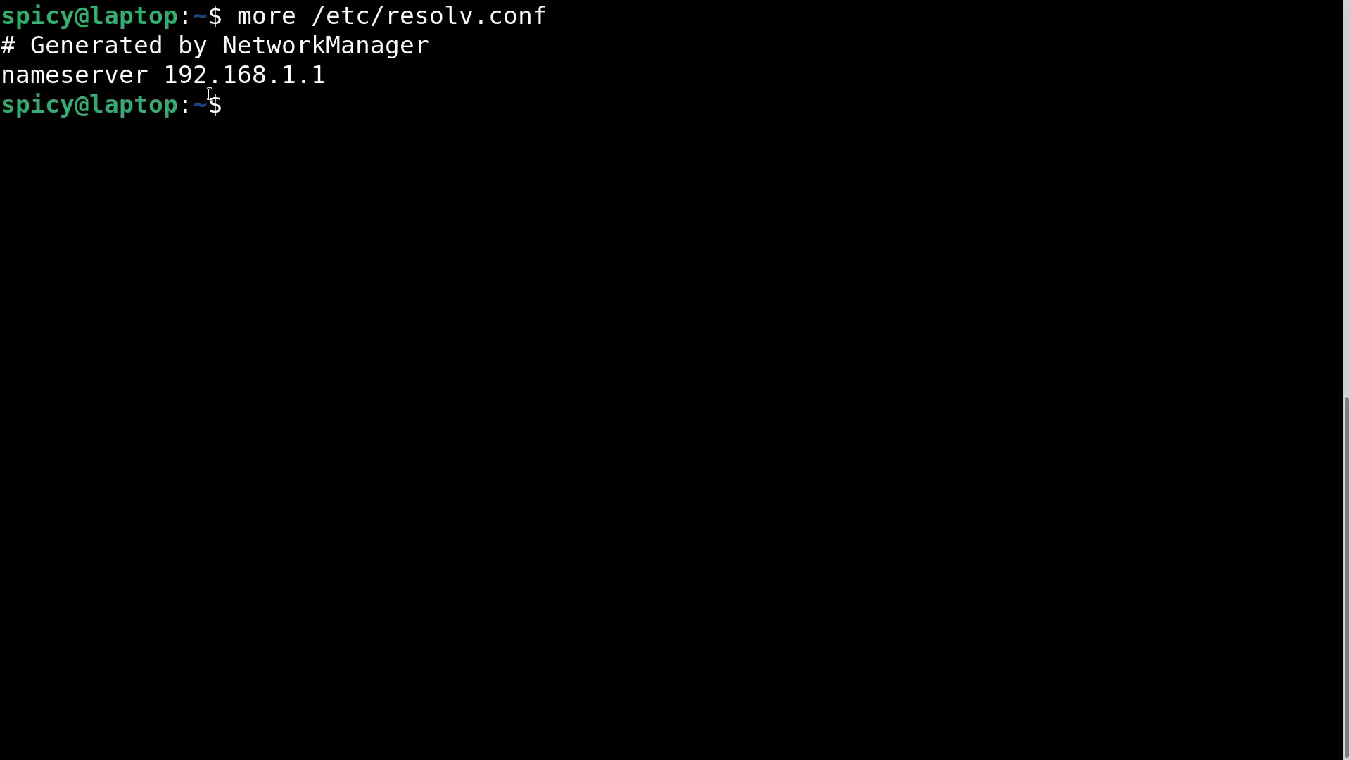
{"action": "left_click_drag", "start_coordinate": [169, 74], "coordinate": [310, 81]}
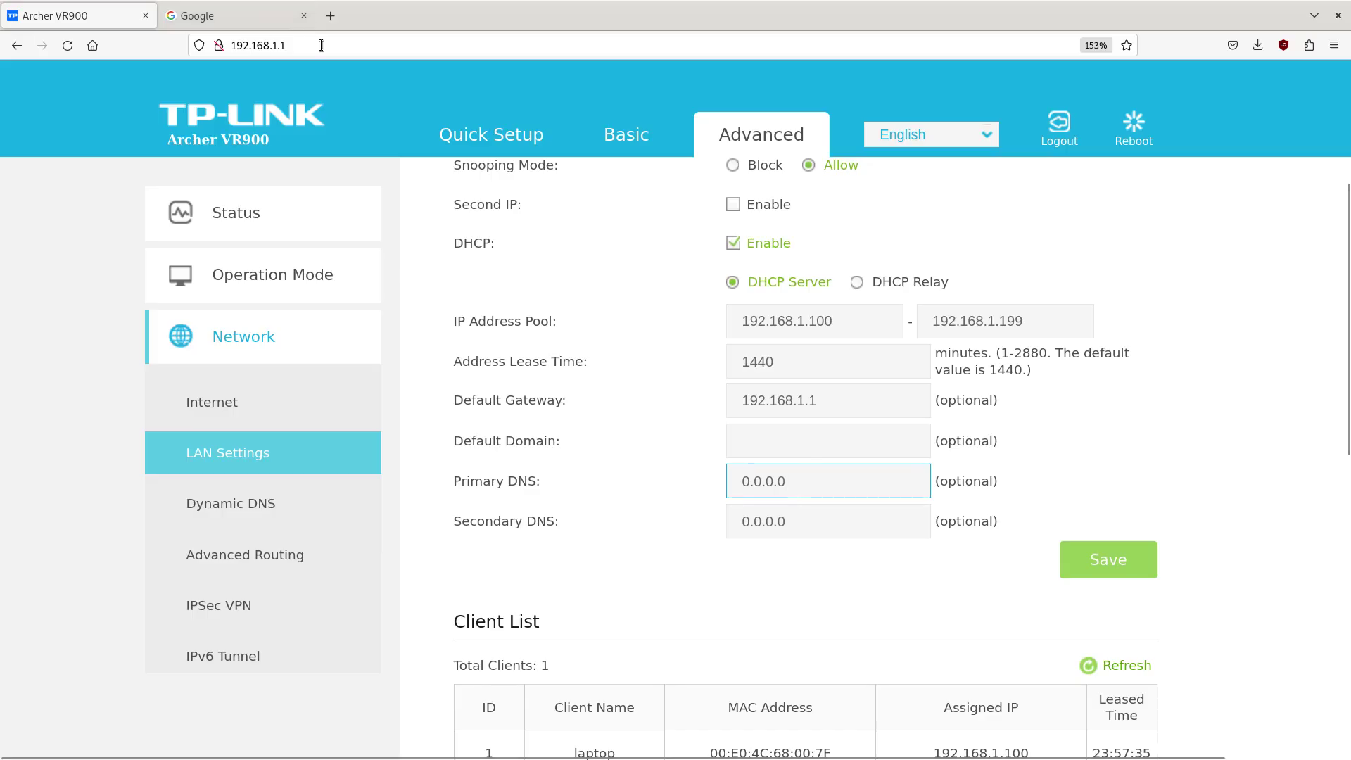
- Bring the router page back full-screen and save Primary DNS as 8.8.8.8
{"action": "left_click", "coordinate": [282, 46]}
{"action": "key", "text": "F11"}
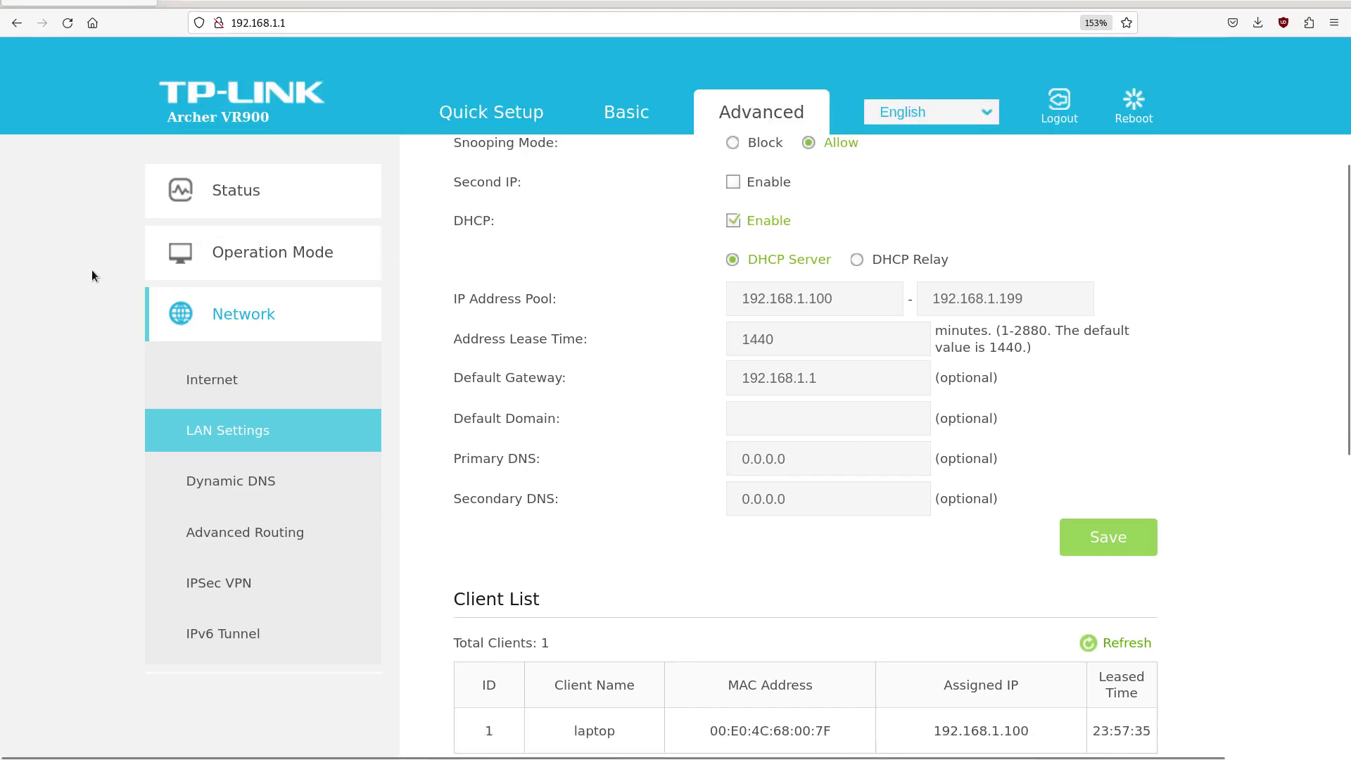
{"action": "left_click", "coordinate": [826, 427]}
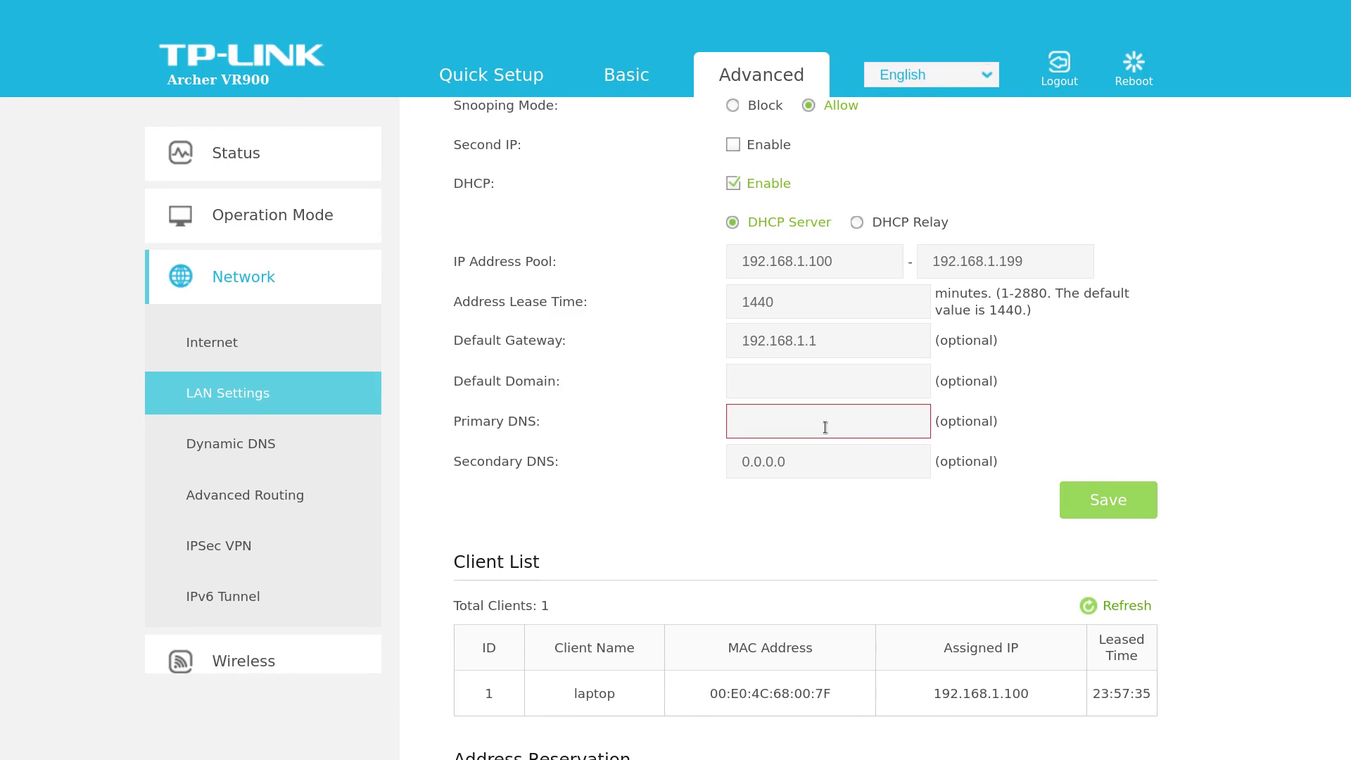
{"action": "type", "text": "8.8.8.8"}
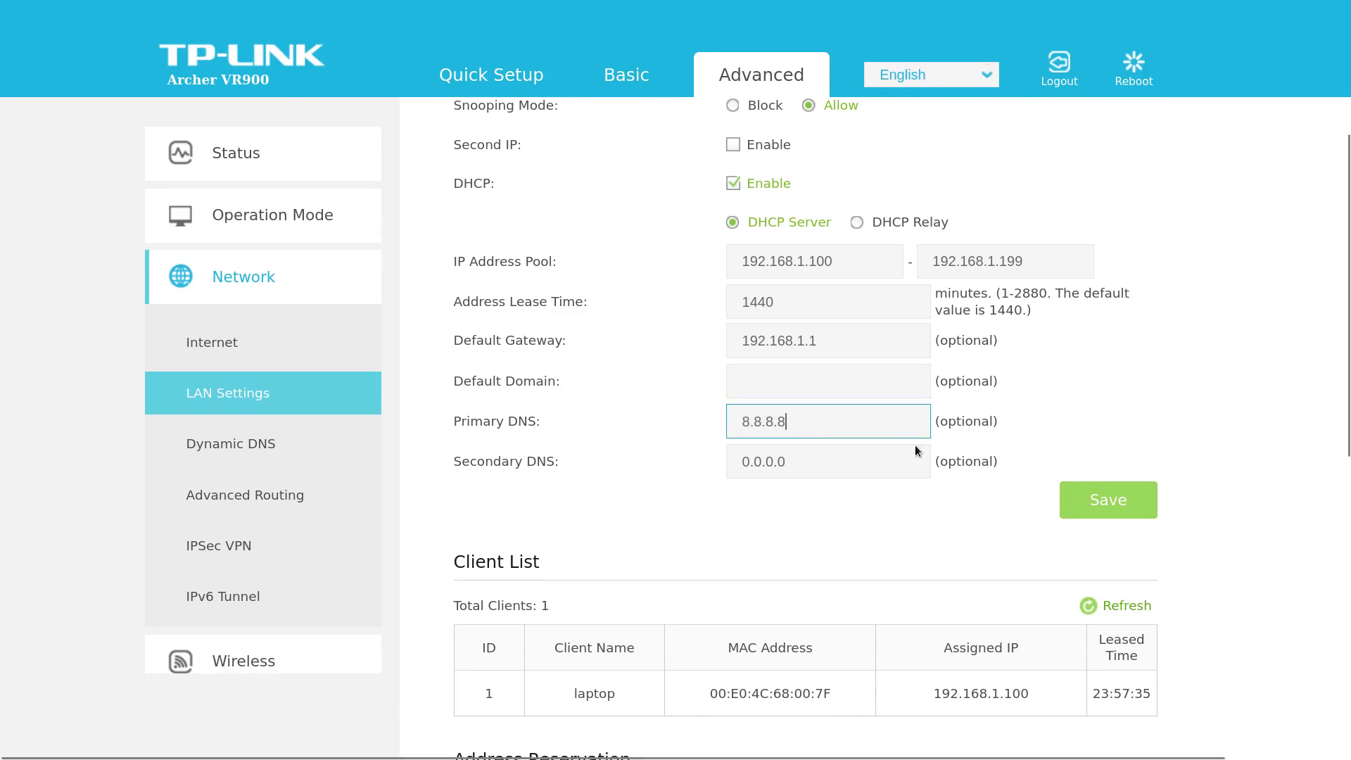
{"action": "left_click", "coordinate": [1103, 497]}
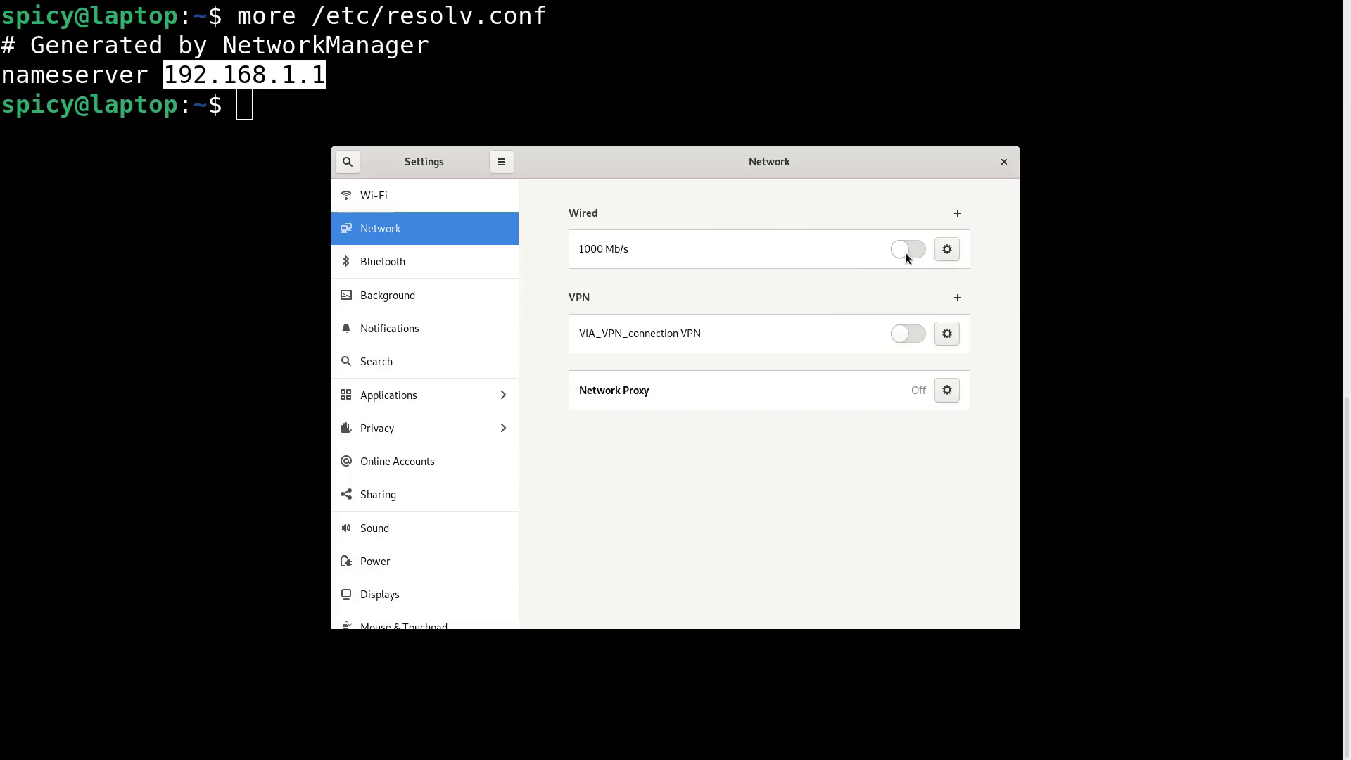
- Reconnect the wired link and rerun more /etc/resolv.conf, now showing nameserver 8.8.8.8
{"action": "left_click", "coordinate": [905, 252]}
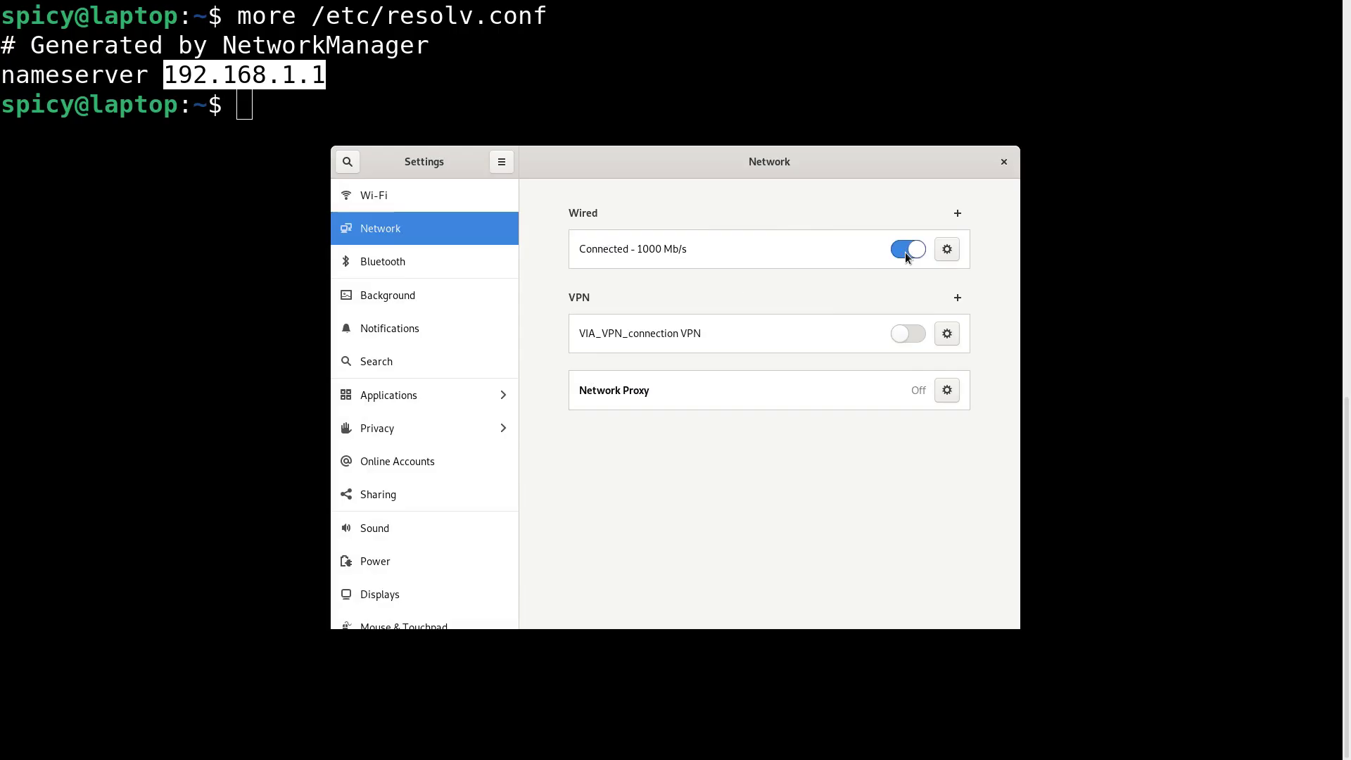
{"action": "left_click", "coordinate": [181, 382]}
{"action": "key", "text": "Up"}
{"action": "key", "text": "Return"}
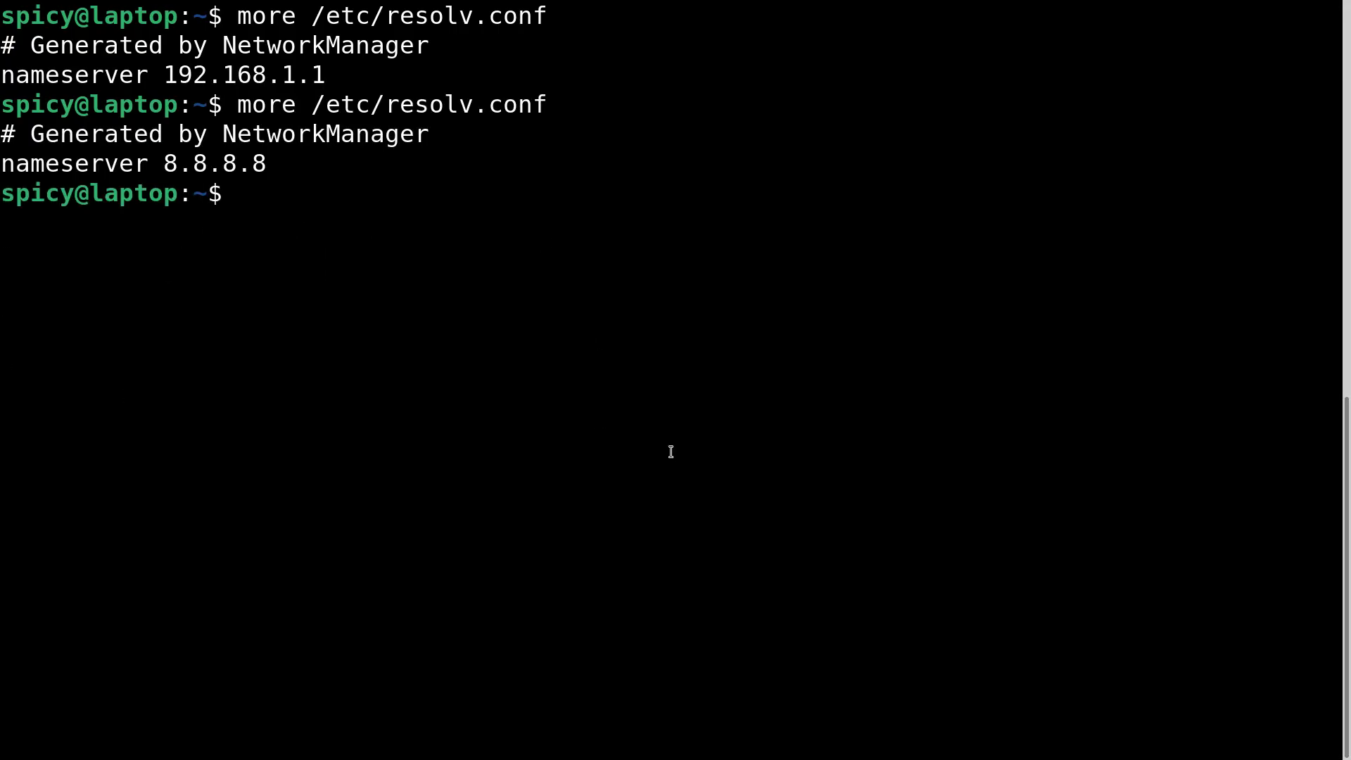
{"action": "key", "text": "alt+Tab"}
{"action": "key", "text": "ctrl+t"}
- Load google.com in a full-screen browser window
{"action": "type", "text": "google.c"}
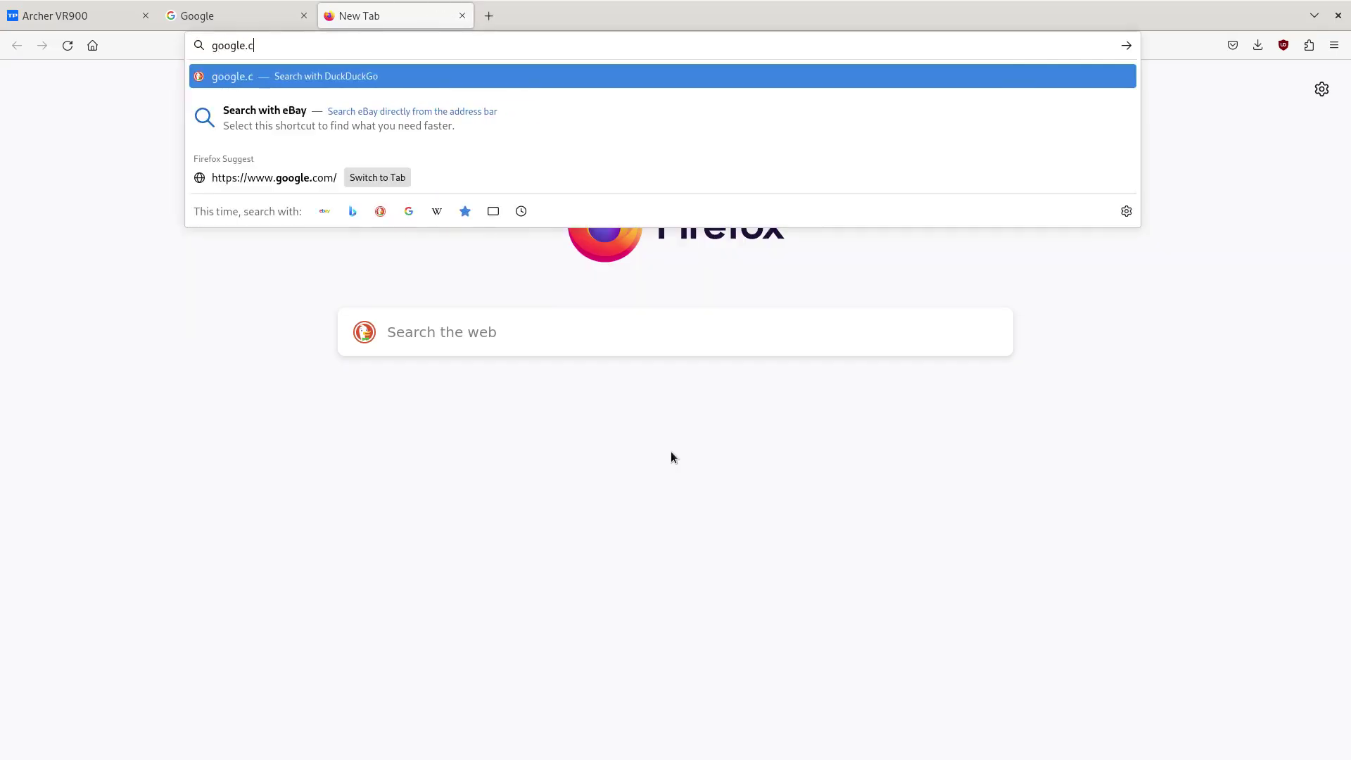
{"action": "type", "text": "om"}
{"action": "key", "text": "Return"}
{"action": "key", "text": "F11"}
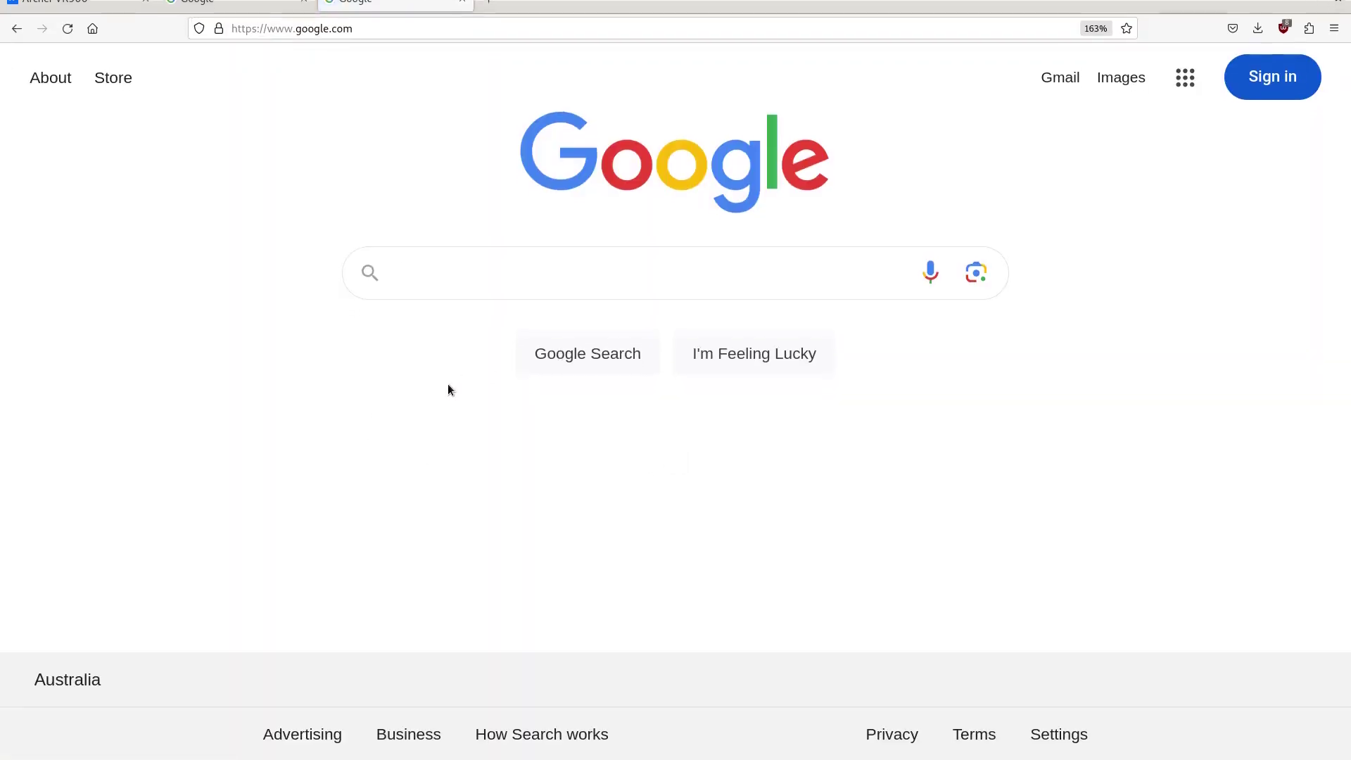
- Open pornhub.com in a new tab; its age-verification page still loads
{"action": "key", "text": "ctrl+t"}
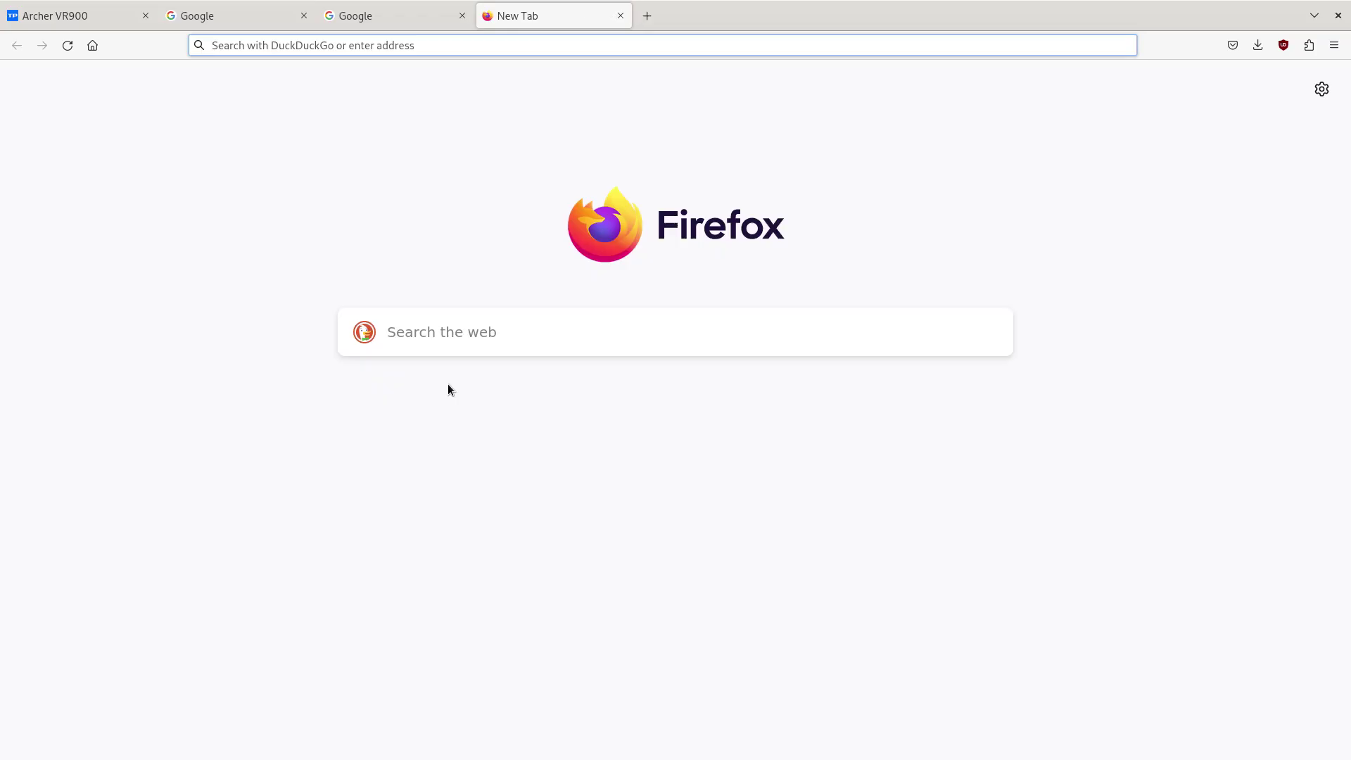
{"action": "type", "text": "pornhub"}
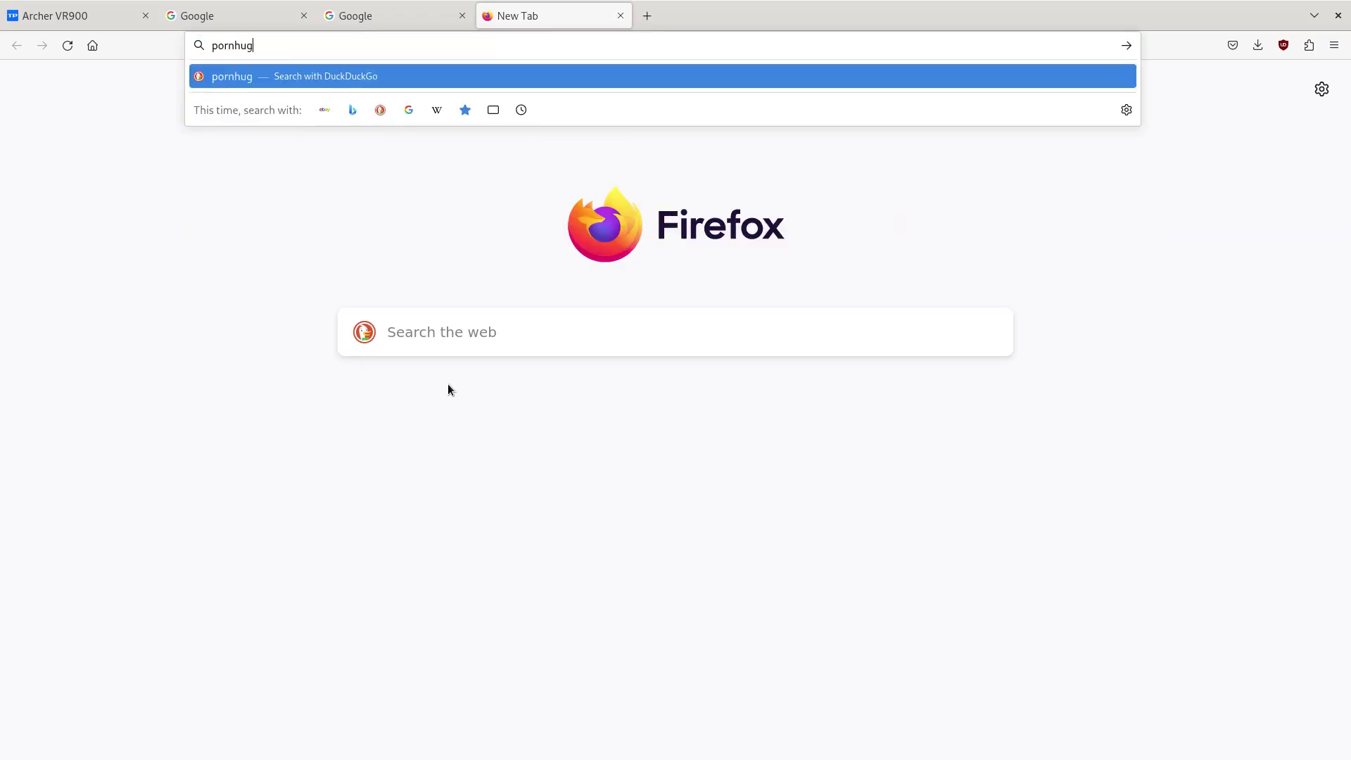
{"action": "type", "text": ".com"}
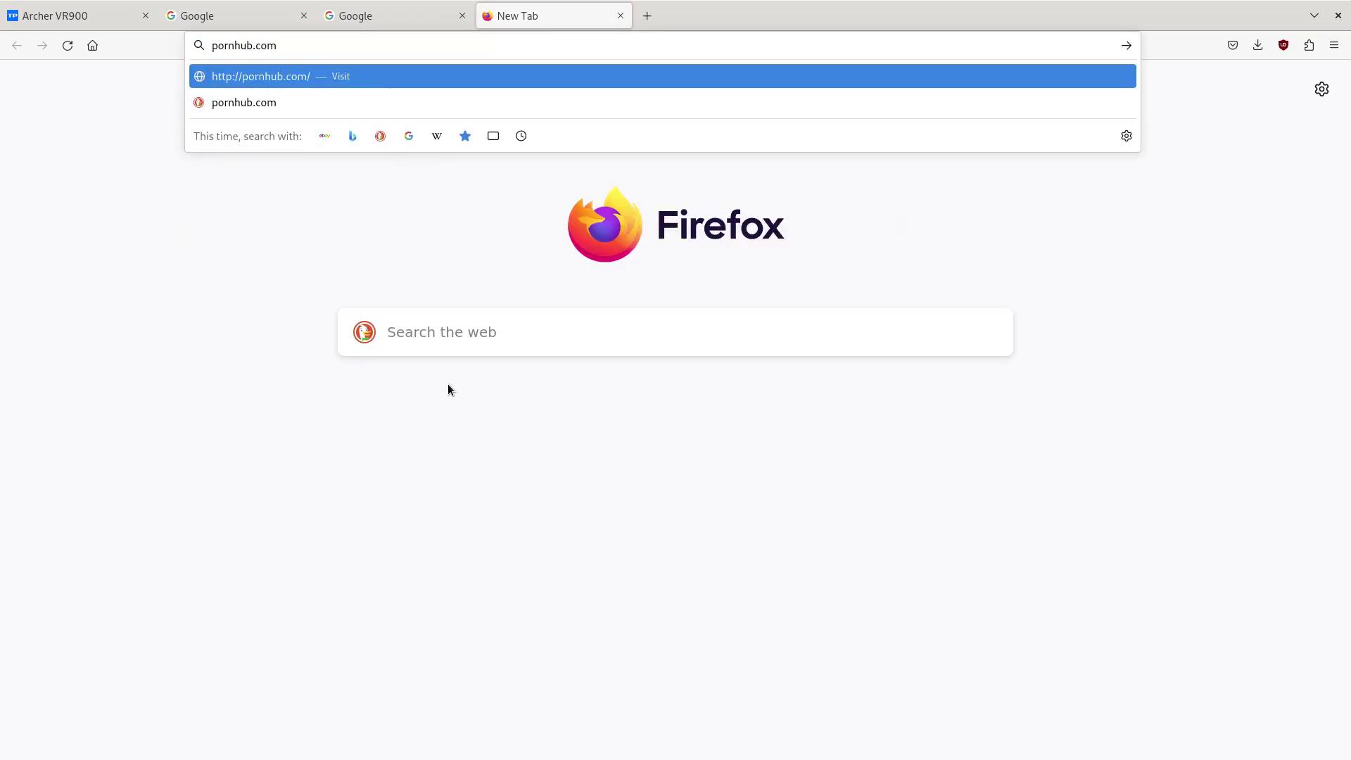
{"action": "key", "text": "Return"}
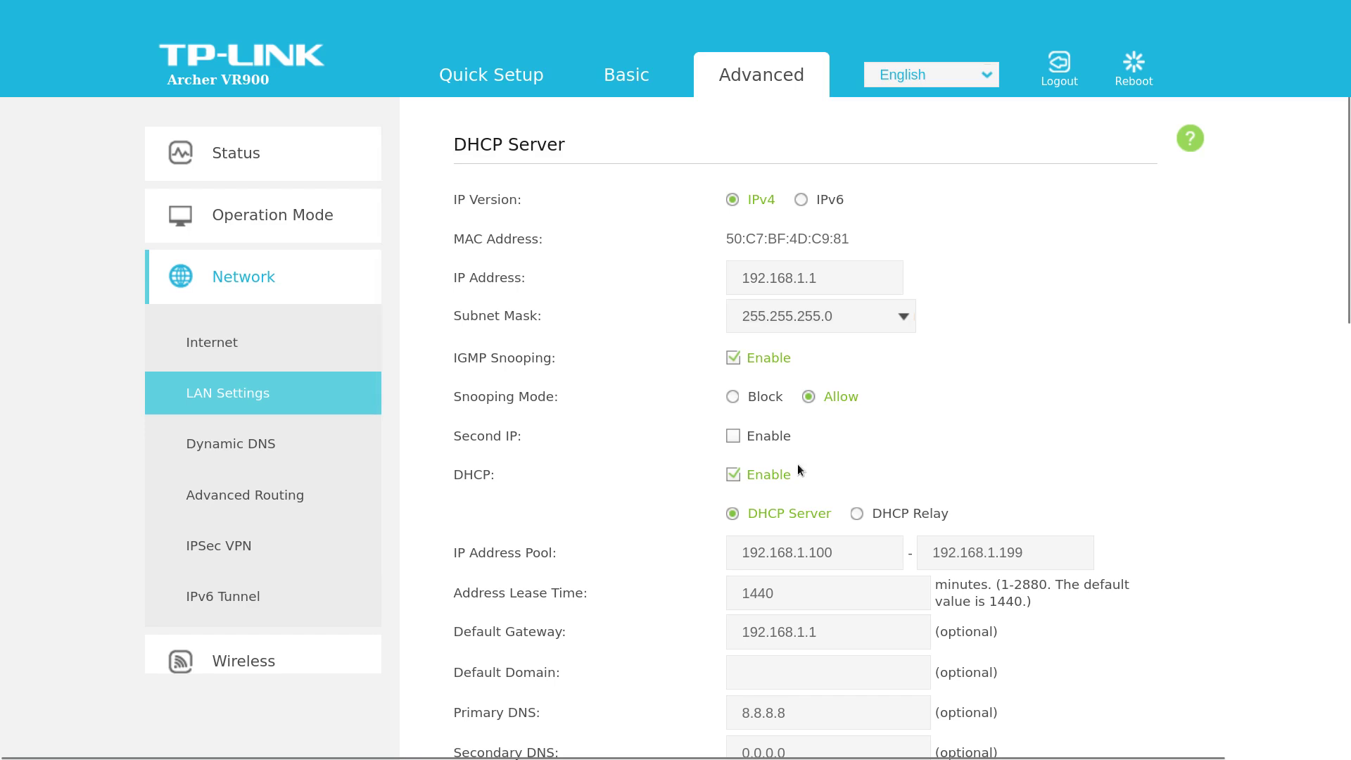
- Replace the Primary DNS 8.8.8.8 with 1.1.1.1 and save it
{"action": "scroll", "coordinate": [657, 606], "scroll_direction": "down", "scroll_amount": 3}
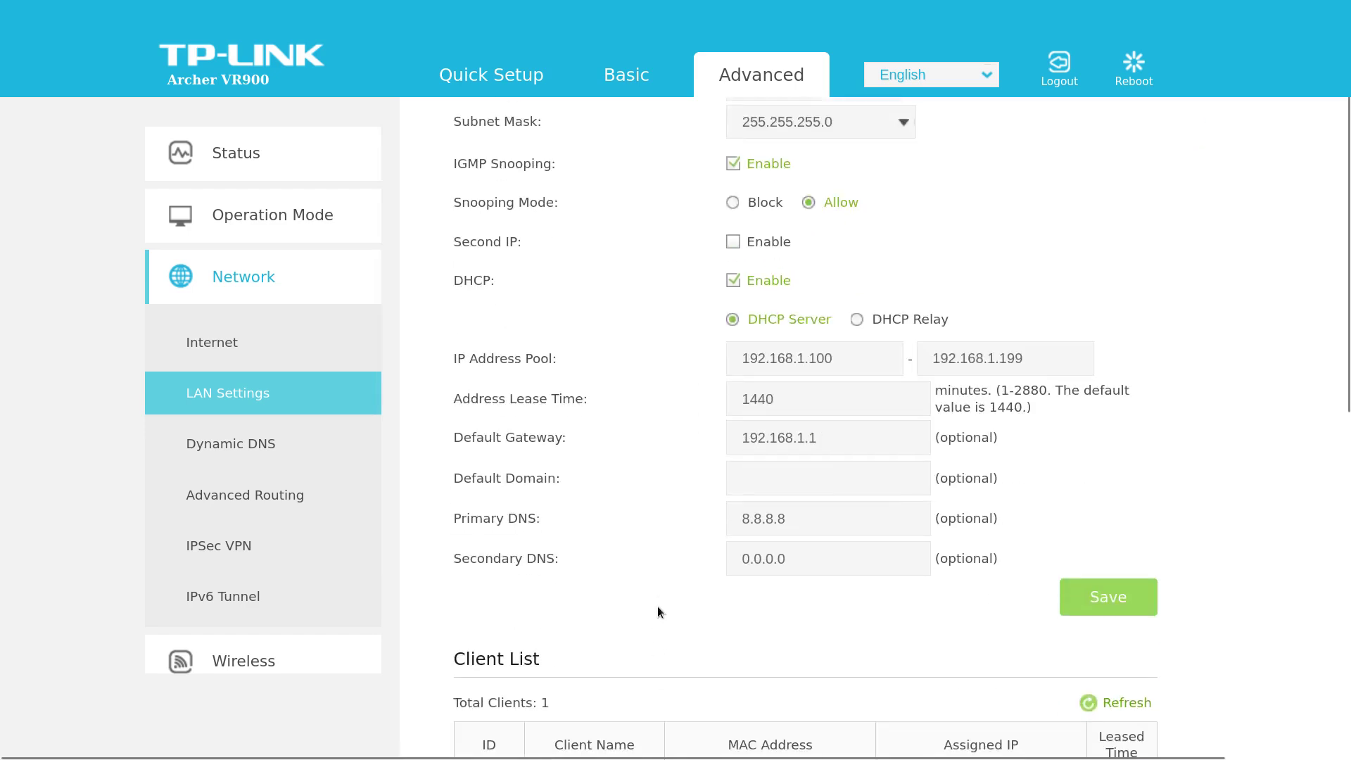
{"action": "left_click_drag", "start_coordinate": [816, 527], "coordinate": [597, 487]}
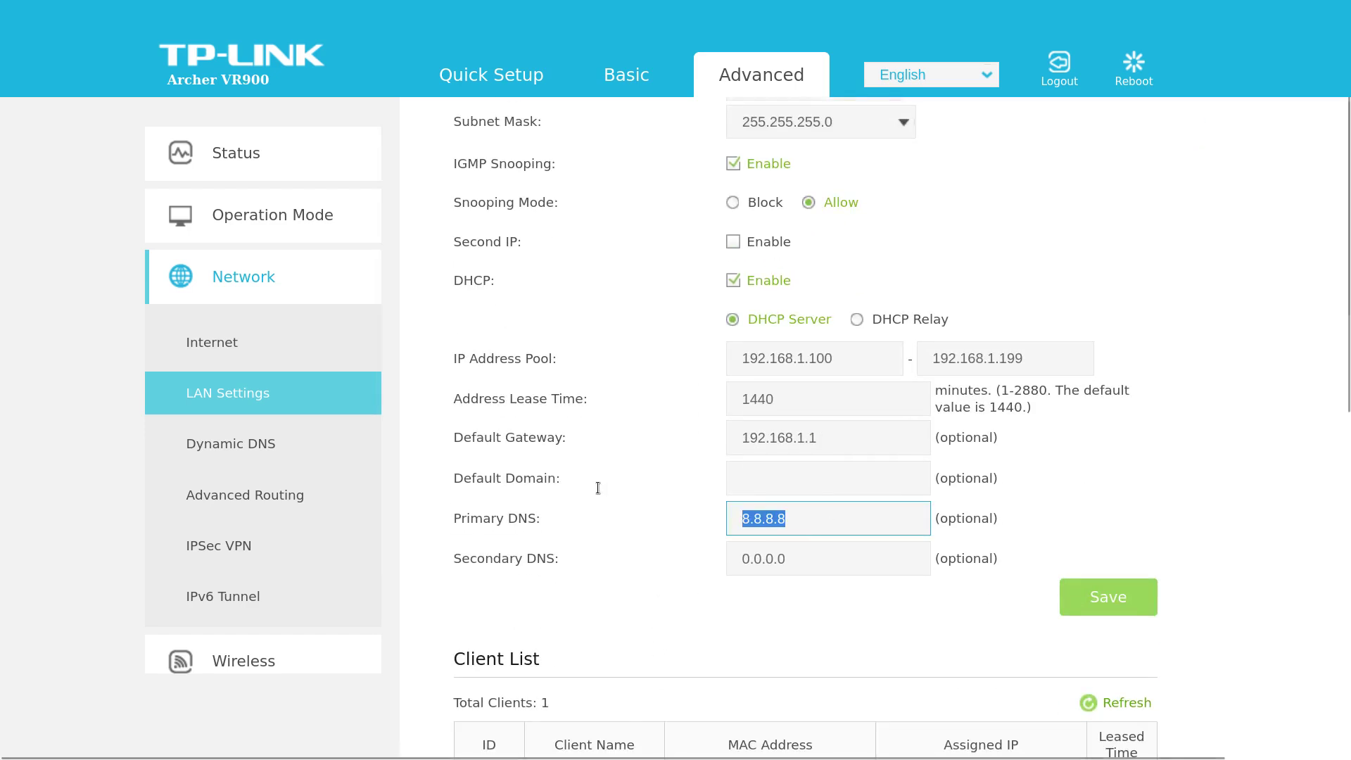
{"action": "type", "text": "1.1.1.1"}
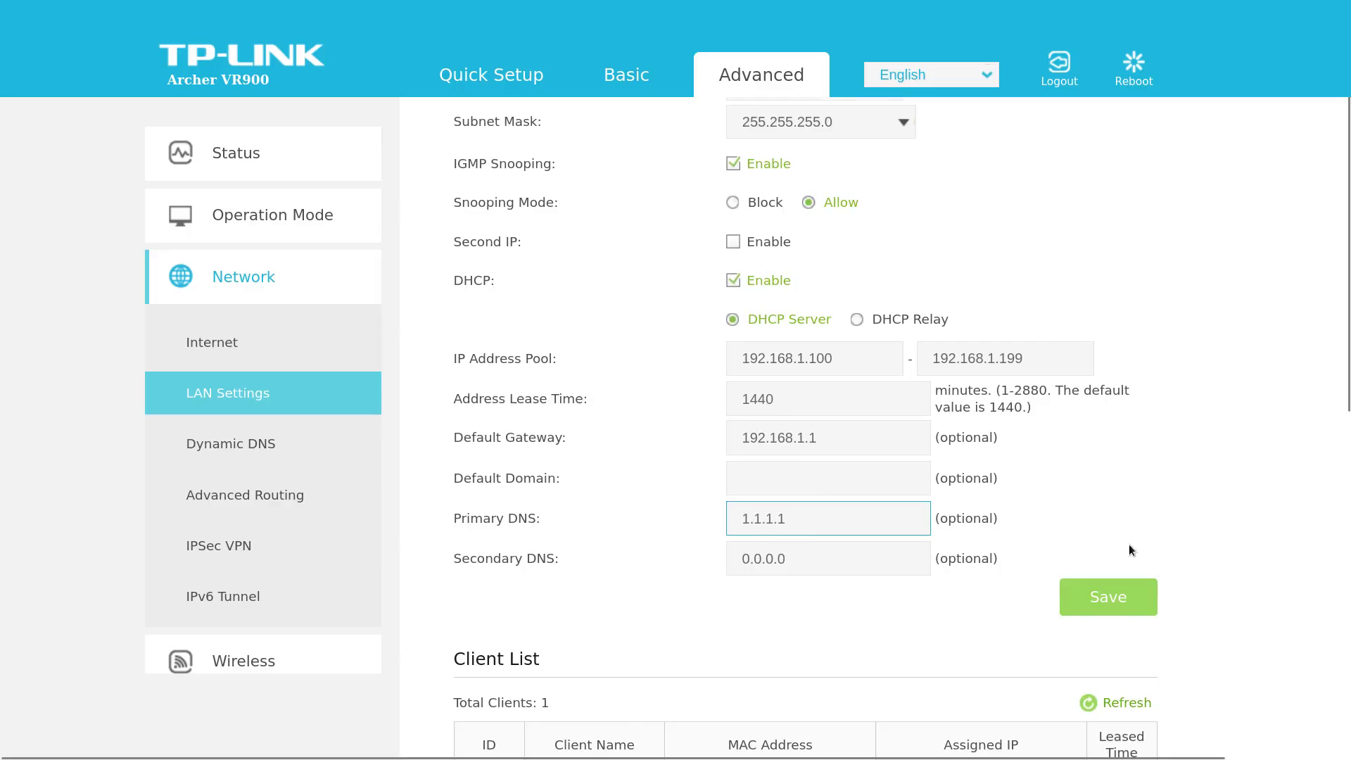
{"action": "left_click", "coordinate": [1112, 592]}
{"action": "key", "text": "alt+Tab"}
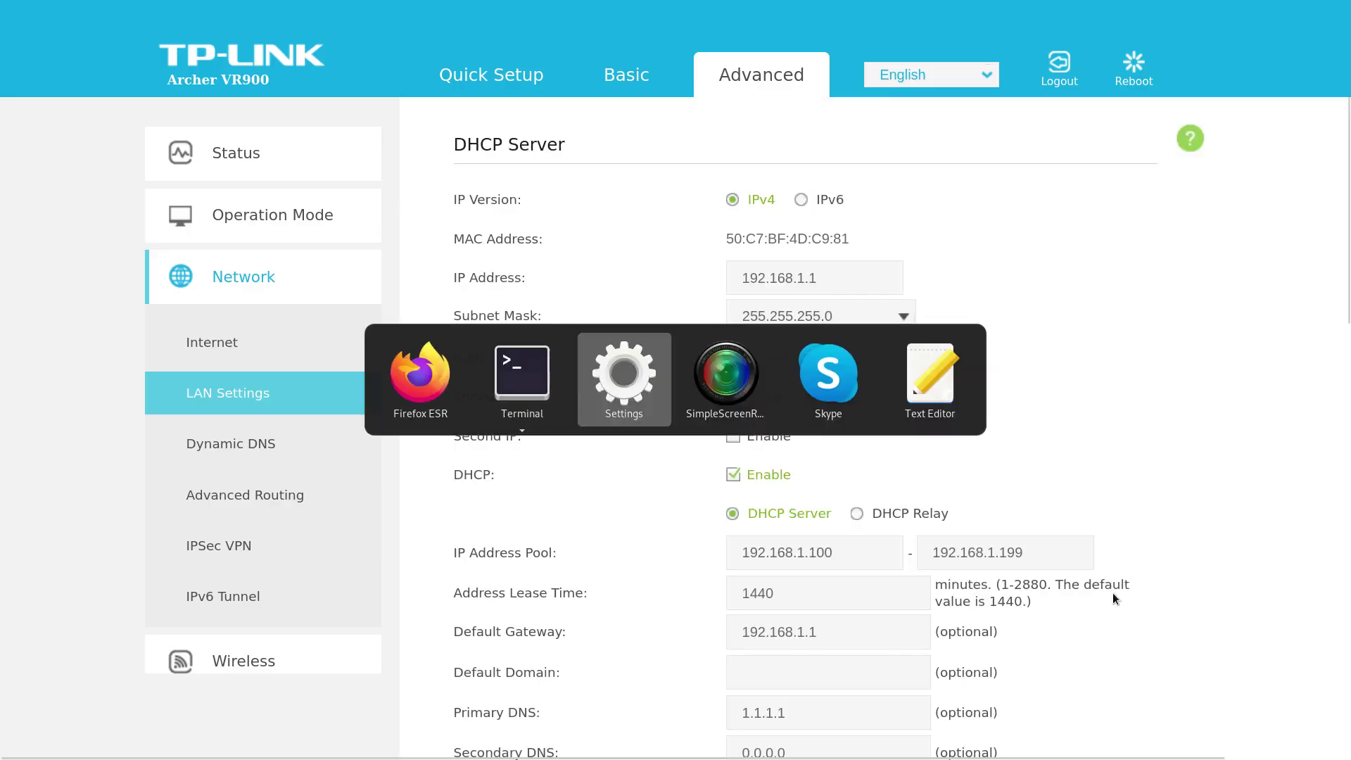
- Toggle the wired connection off and on, then rerun resolv.conf to confirm nameserver 1.1.1.1
{"action": "left_click", "coordinate": [916, 249]}
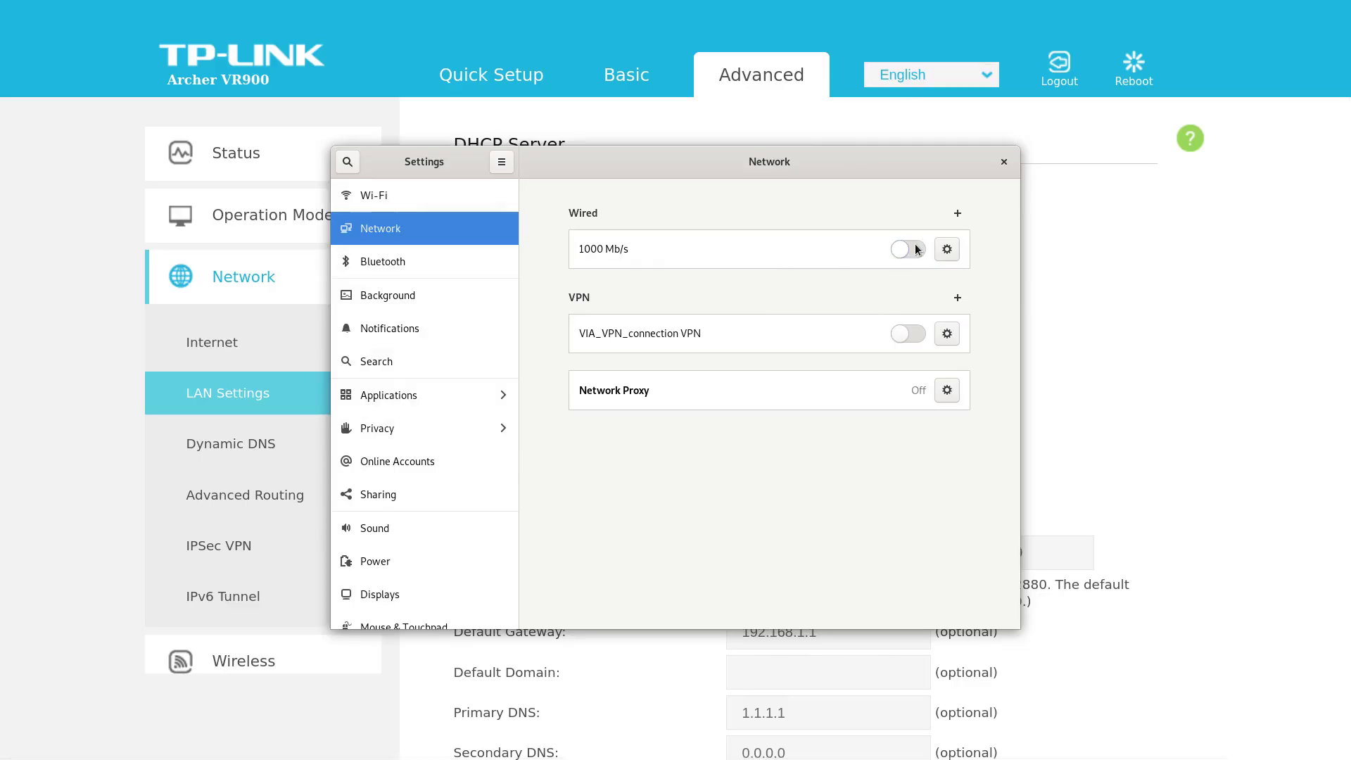
{"action": "left_click", "coordinate": [916, 249]}
{"action": "key", "text": "alt+Tab"}
{"action": "key", "text": "alt+Tab"}
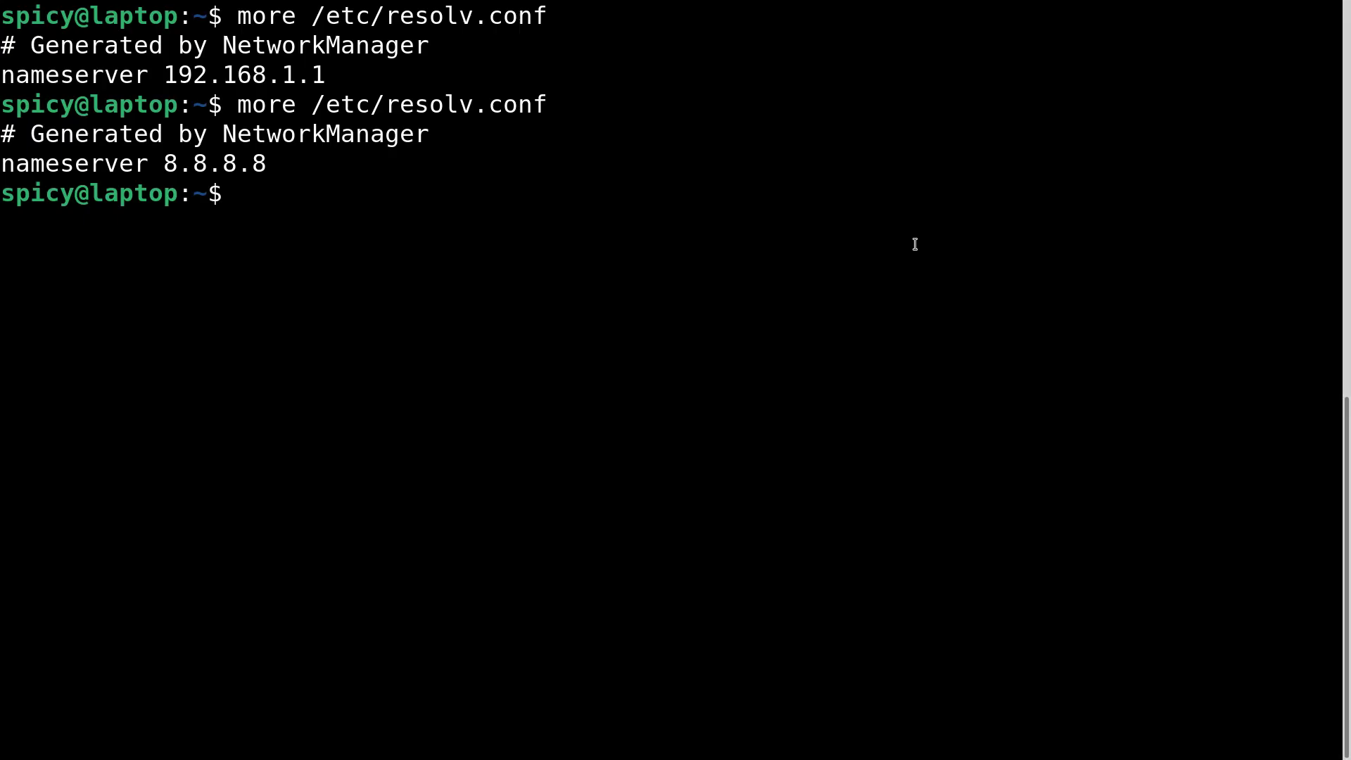
{"action": "key", "text": "Up"}
{"action": "key", "text": "Return"}
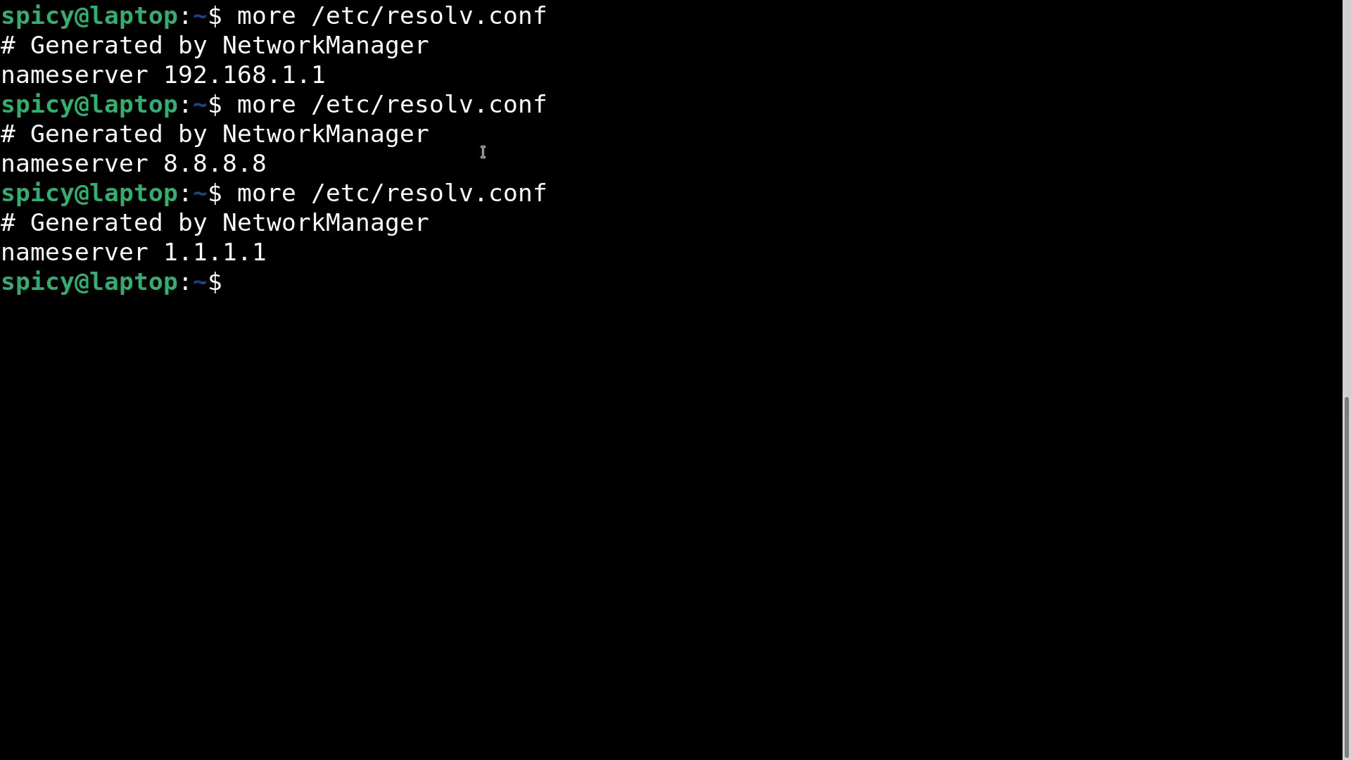
{"action": "key", "text": "alt+Tab"}
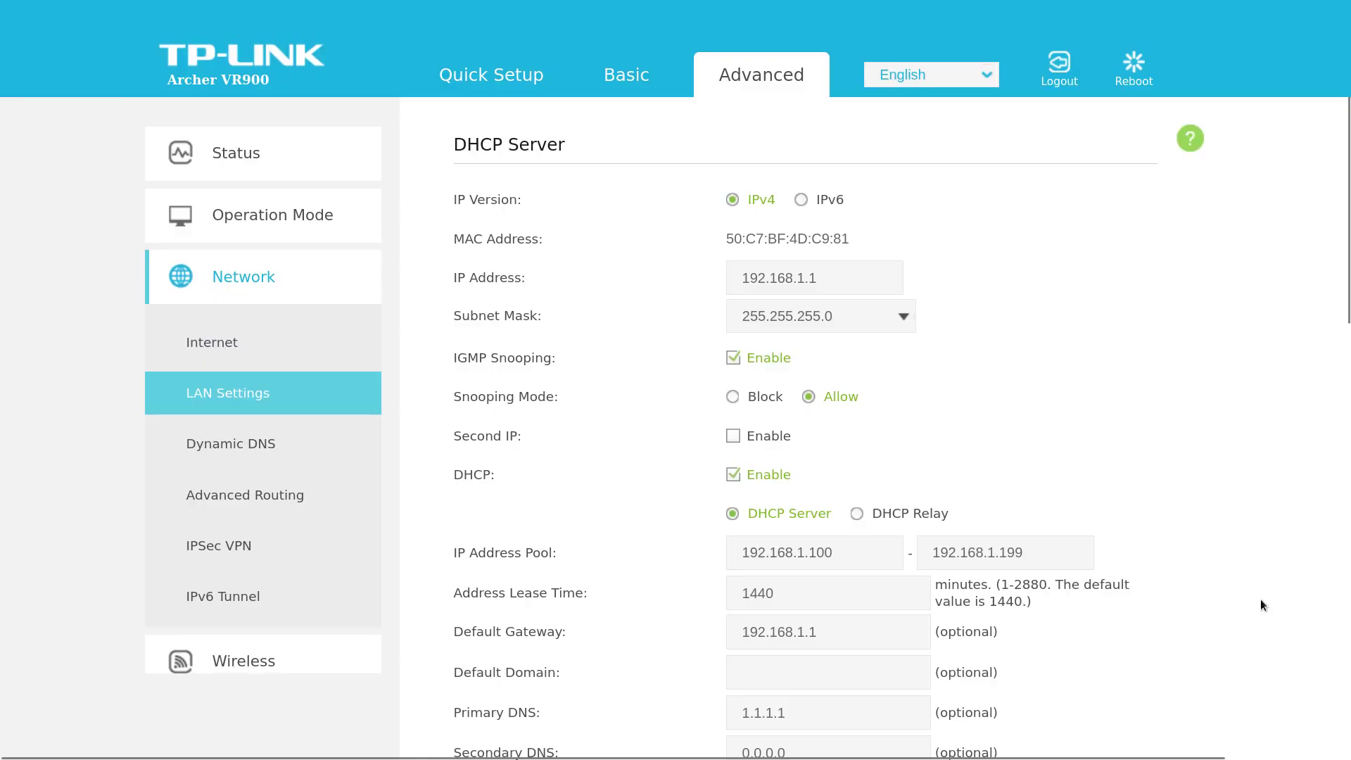
{"action": "key", "text": "ctrl+t"}
- Load 1.1.1.1 and view Cloudflare's 1.1.1.1 for Families page
{"action": "type", "text": "1.1.1.1"}
{"action": "key", "text": "Return"}
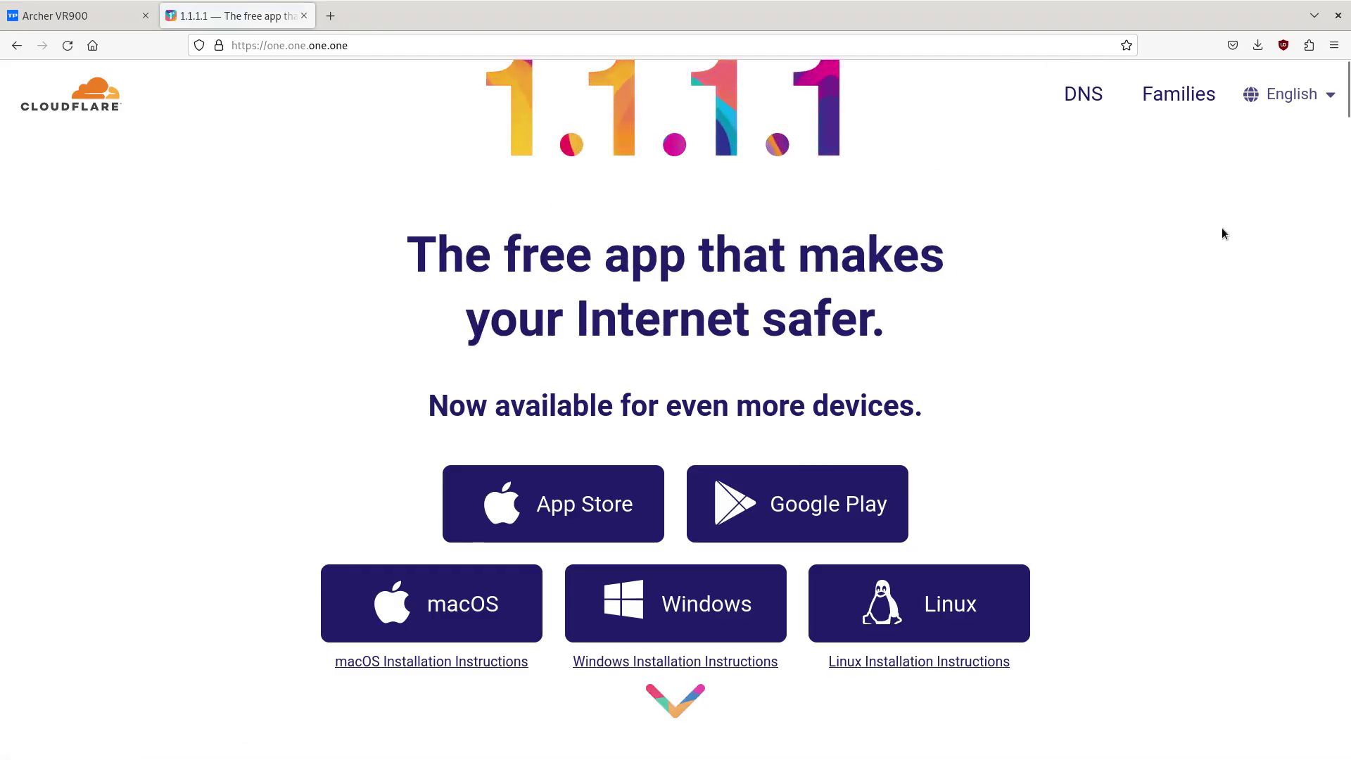
{"action": "left_click", "coordinate": [1168, 102]}
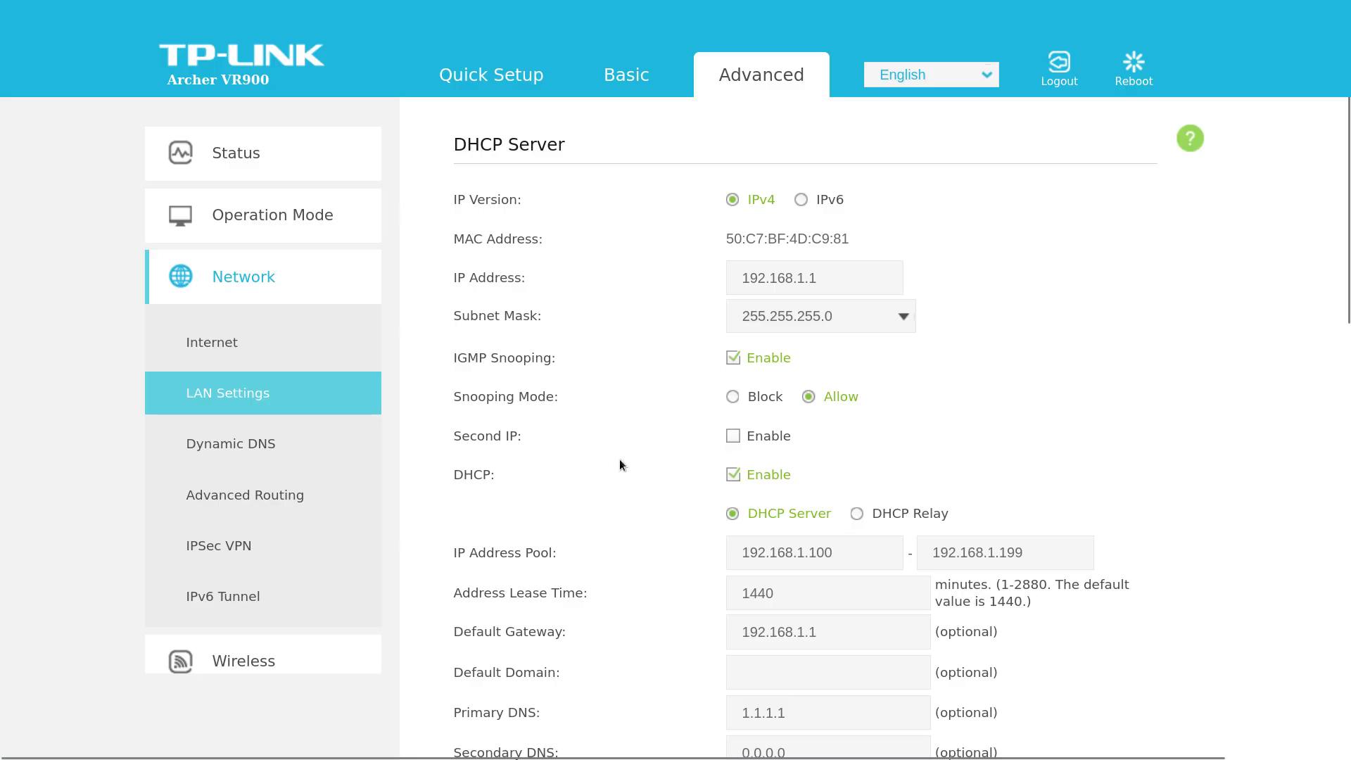
- Change the router's Primary DNS from 1.1.1.1 to 1.1.1.3 and save
{"action": "scroll", "coordinate": [619, 460], "scroll_direction": "down", "scroll_amount": 6}
{"action": "left_click", "coordinate": [804, 230]}
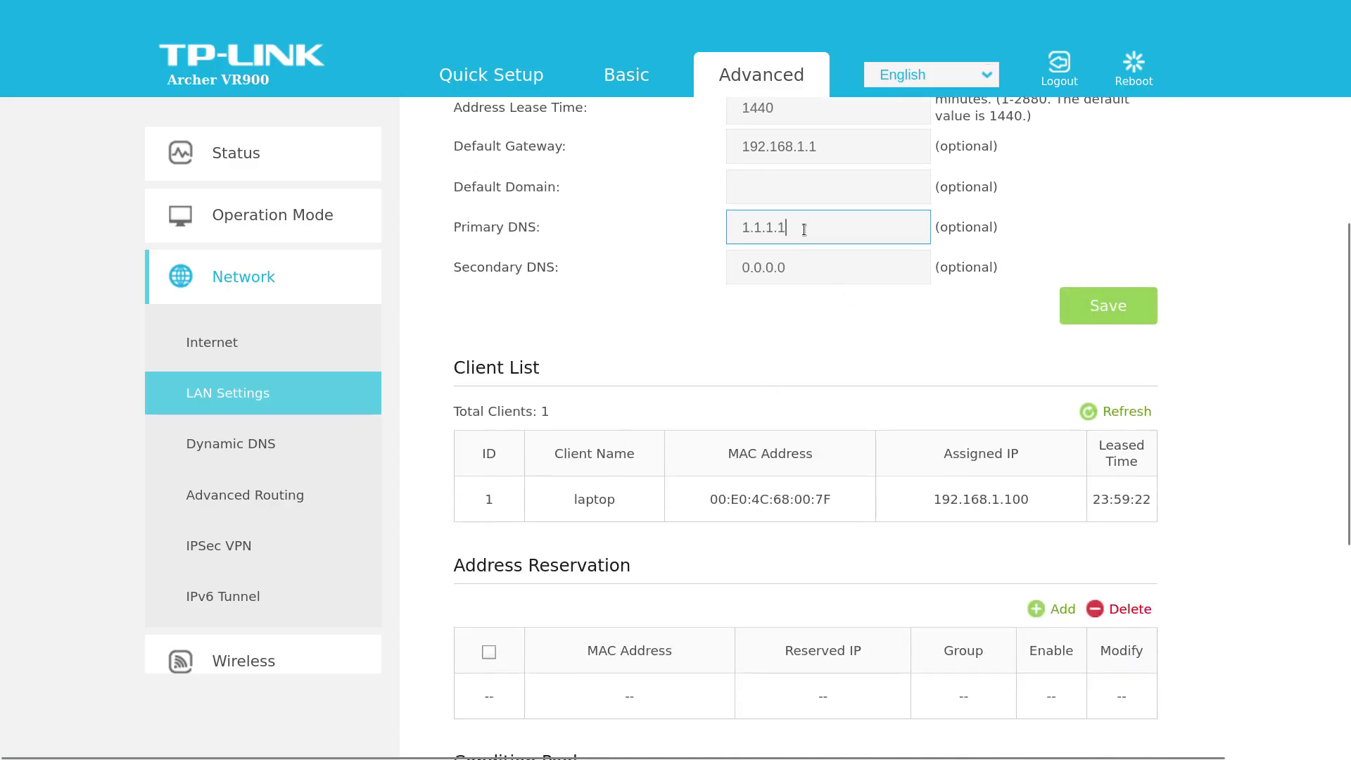
{"action": "key", "text": "BackSpace"}
{"action": "type", "text": "3"}
{"action": "left_click", "coordinate": [1094, 310]}
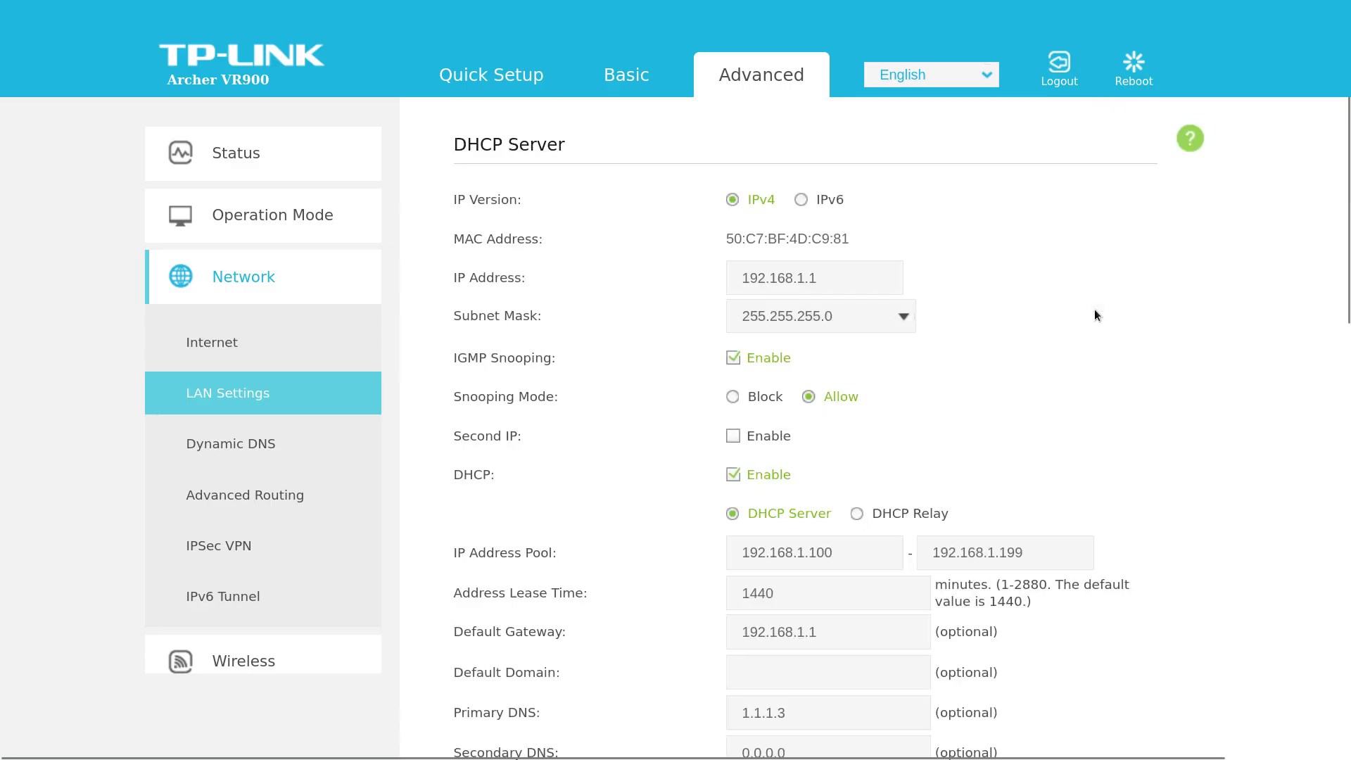
- Renew the wired connection and rerun resolv.conf, which now lists nameserver 1.1.1.3
{"action": "key", "text": "alt+Tab"}
{"action": "key", "text": "alt+Tab"}
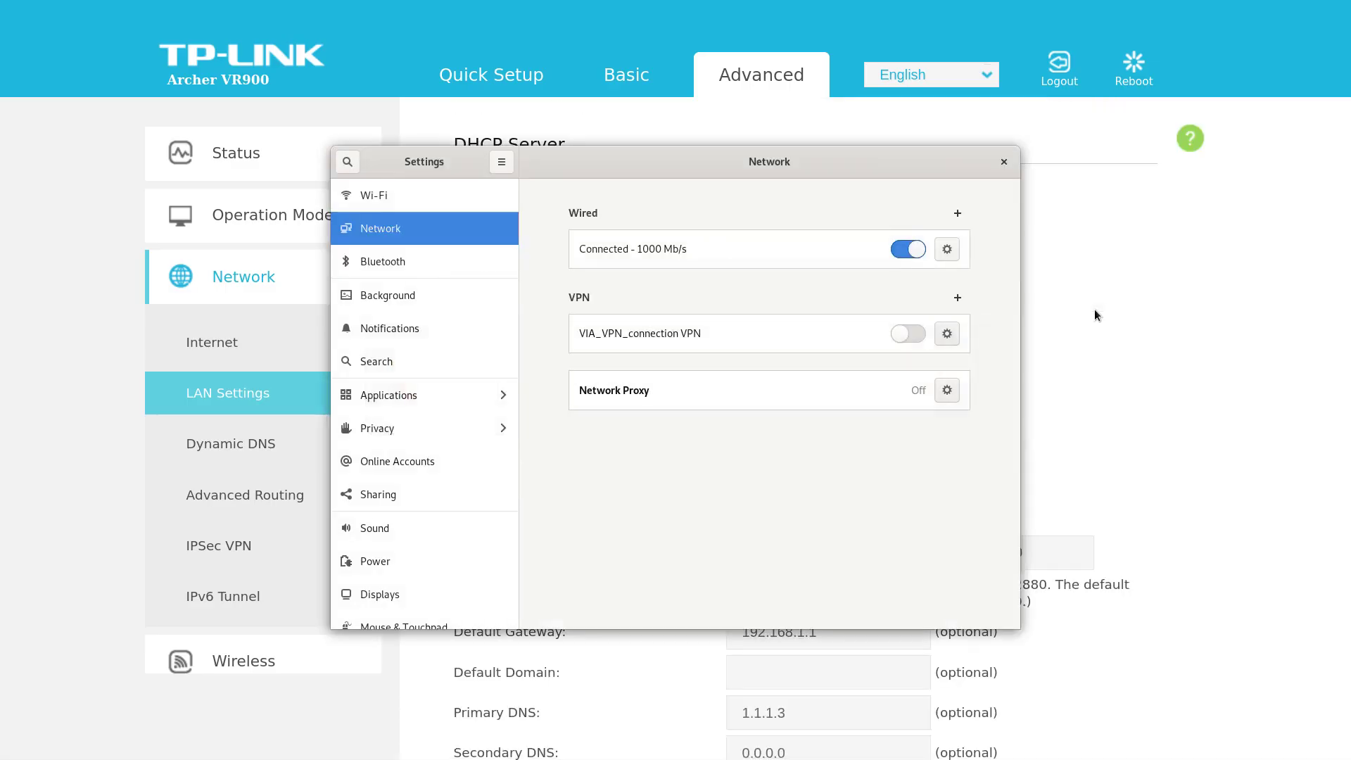
{"action": "left_click", "coordinate": [900, 250]}
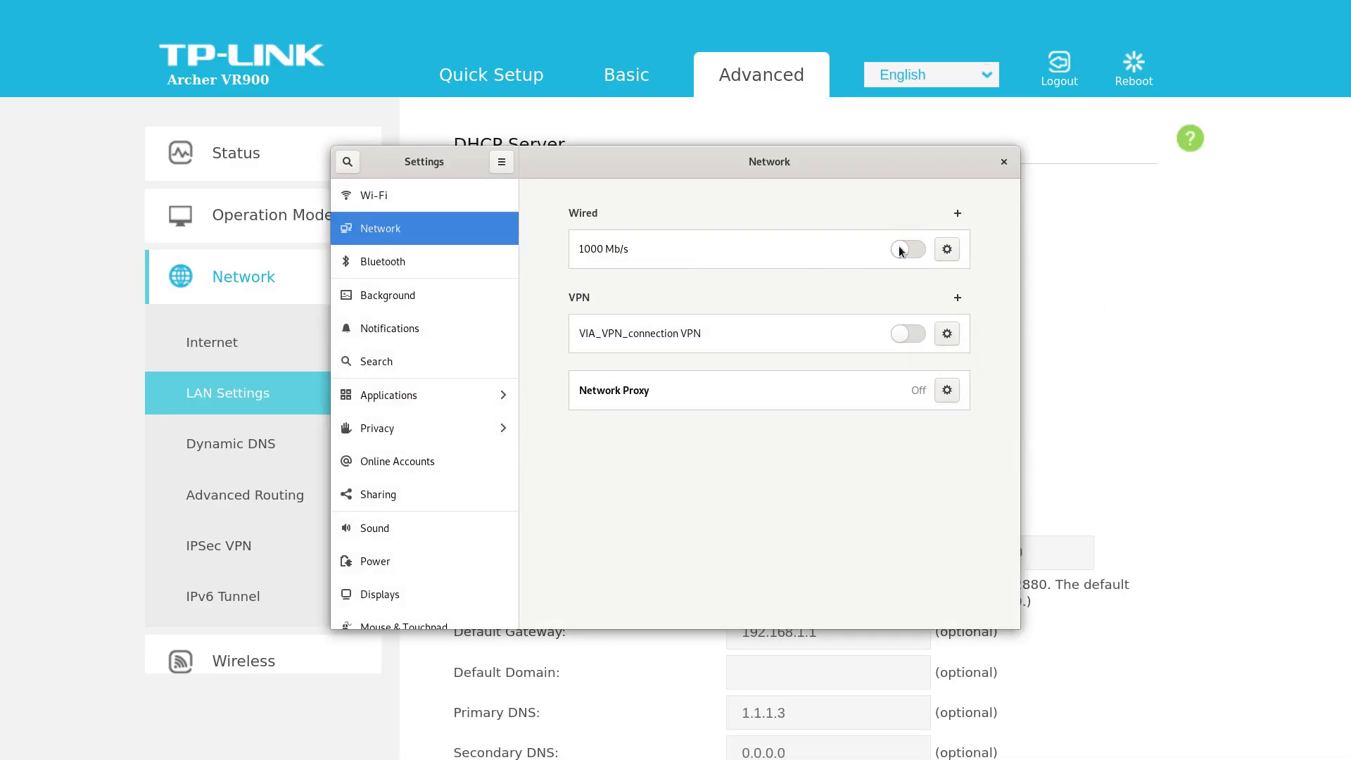
{"action": "key", "text": "alt+Tab"}
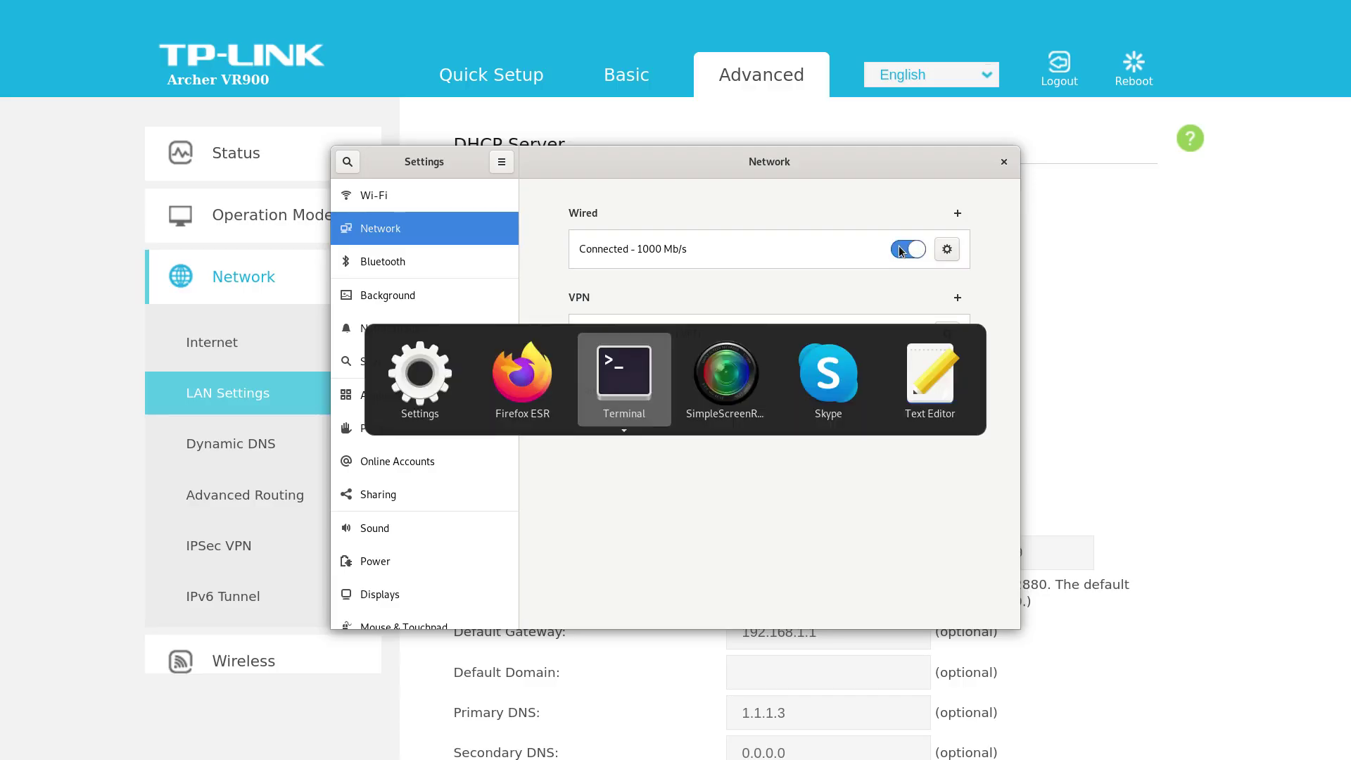
{"action": "key", "text": "Up"}
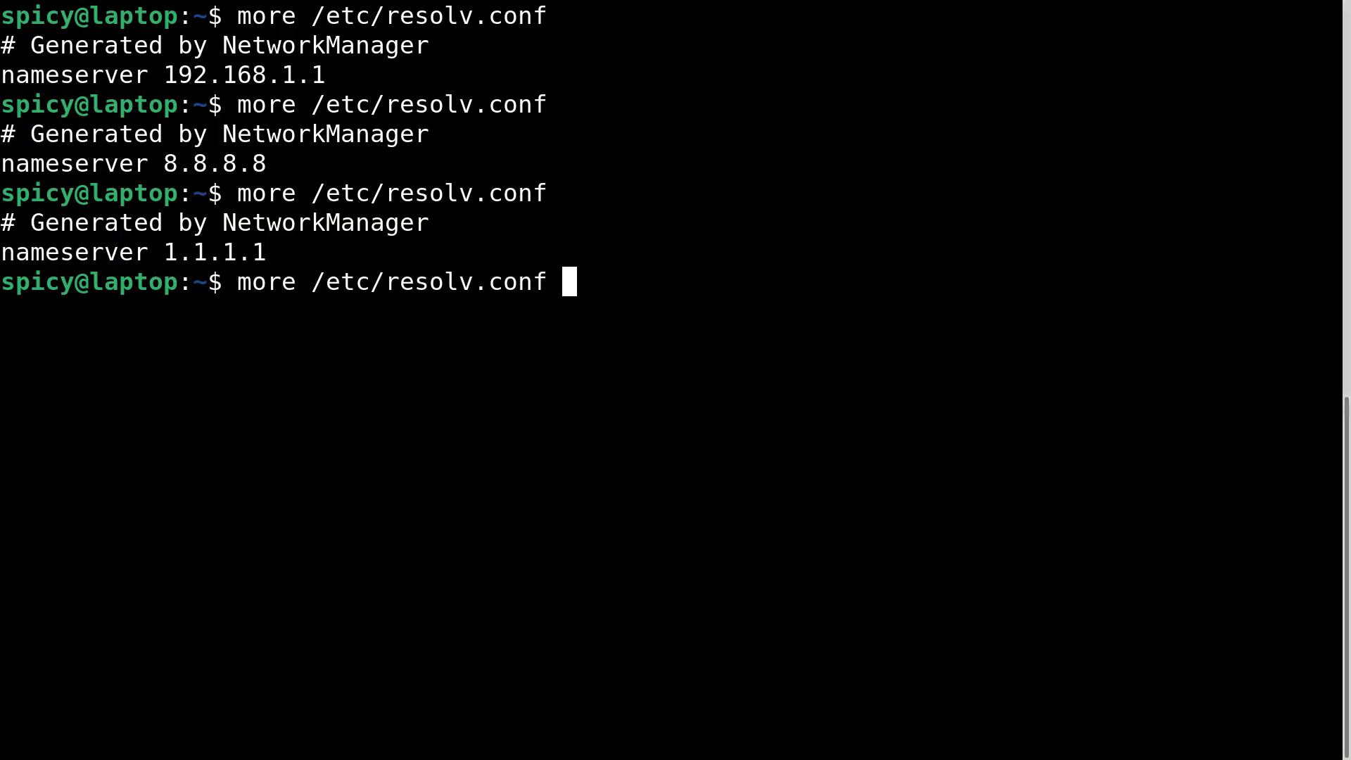
{"action": "key", "text": "Return"}
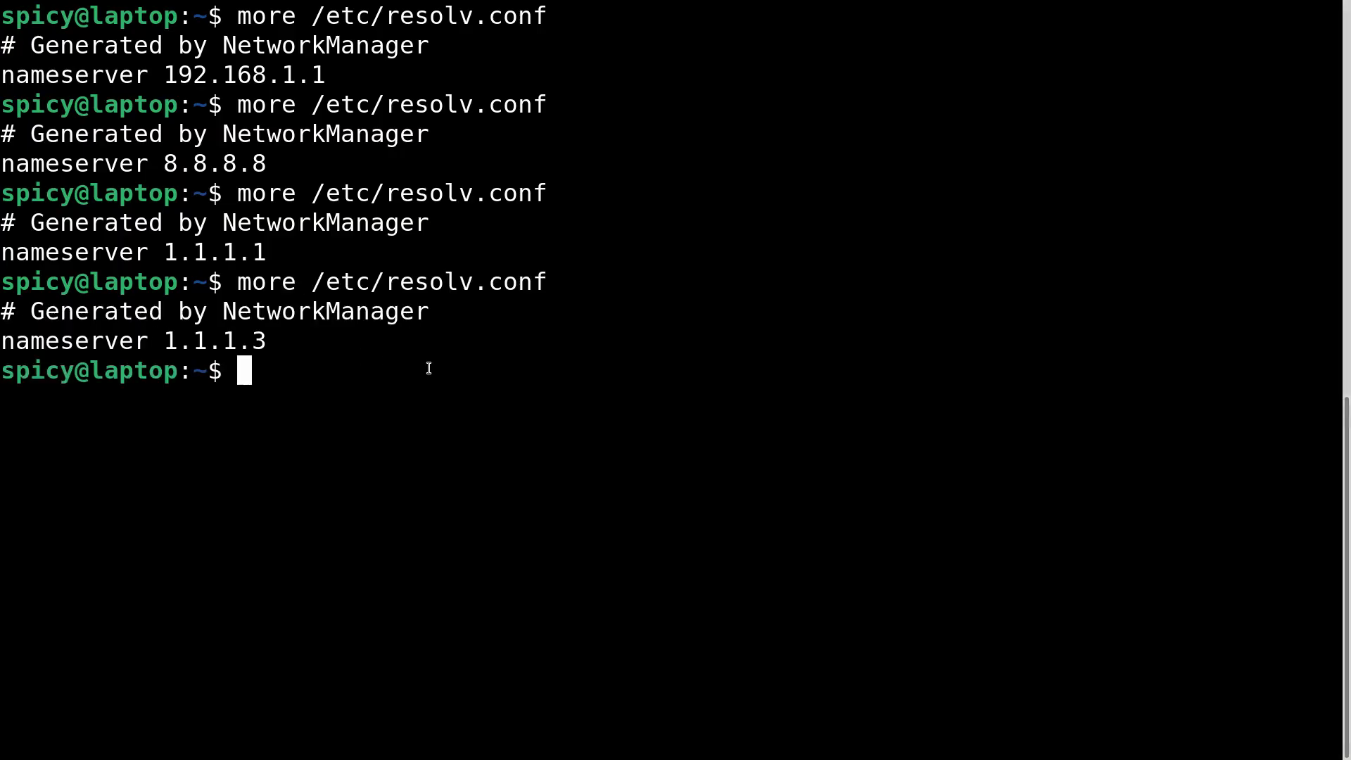
{"action": "key", "text": "alt+Tab"}
- Try loading pornhub.com in Firefox, which ends on 'Unable to connect', then go full screen
{"action": "type", "text": "pornhub.com"}
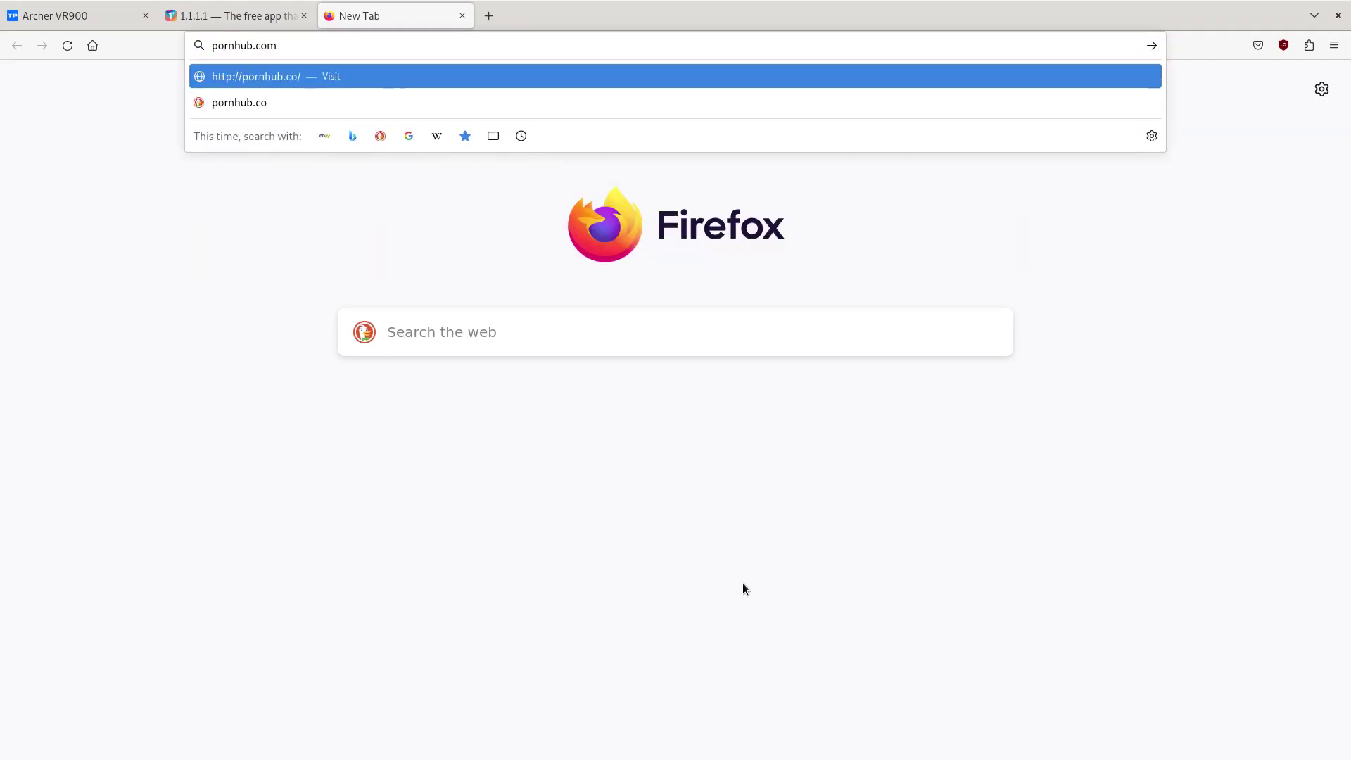
{"action": "key", "text": "Escape"}
{"action": "key", "text": "Return"}
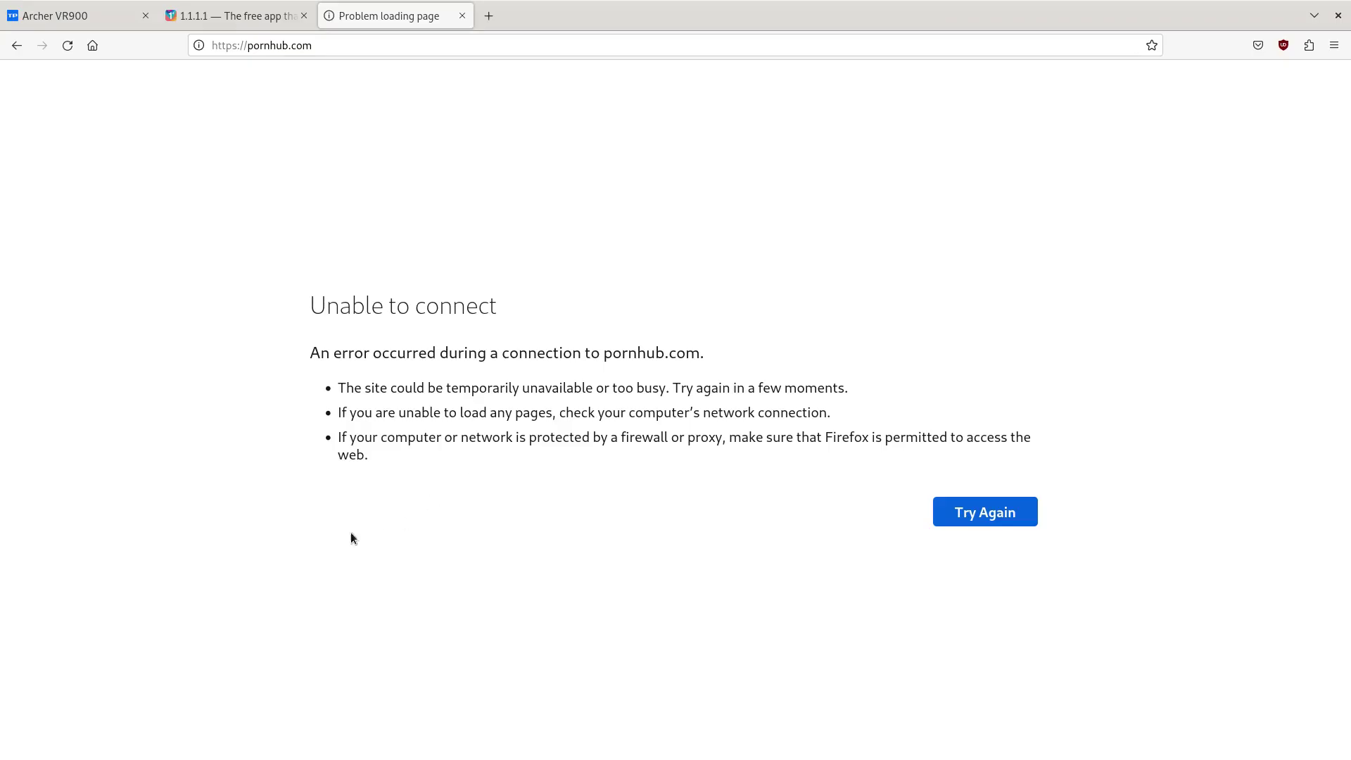
{"action": "key", "text": "F11"}
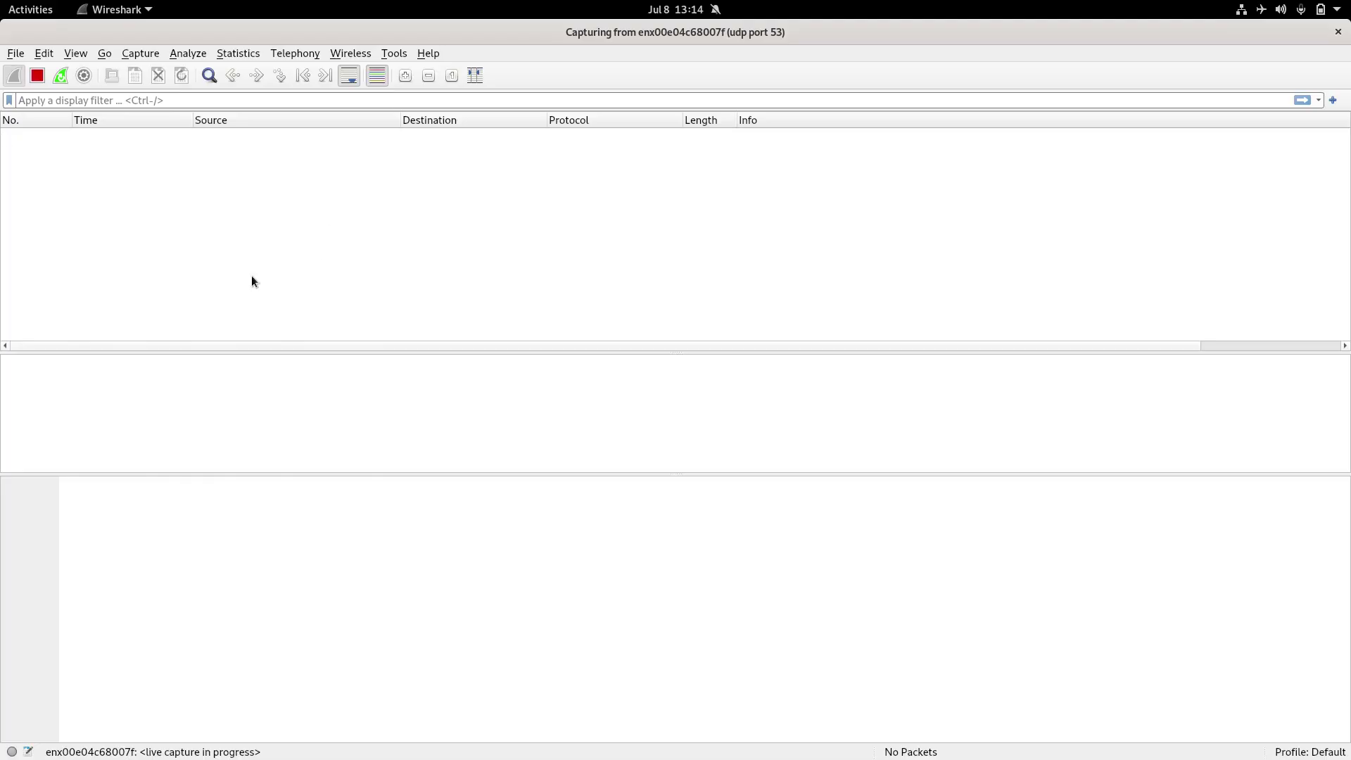
- Retry pornhub.com in Firefox so Wireshark captures its DNS exchange with 1.1.1.3
{"action": "key", "text": "alt+Tab"}
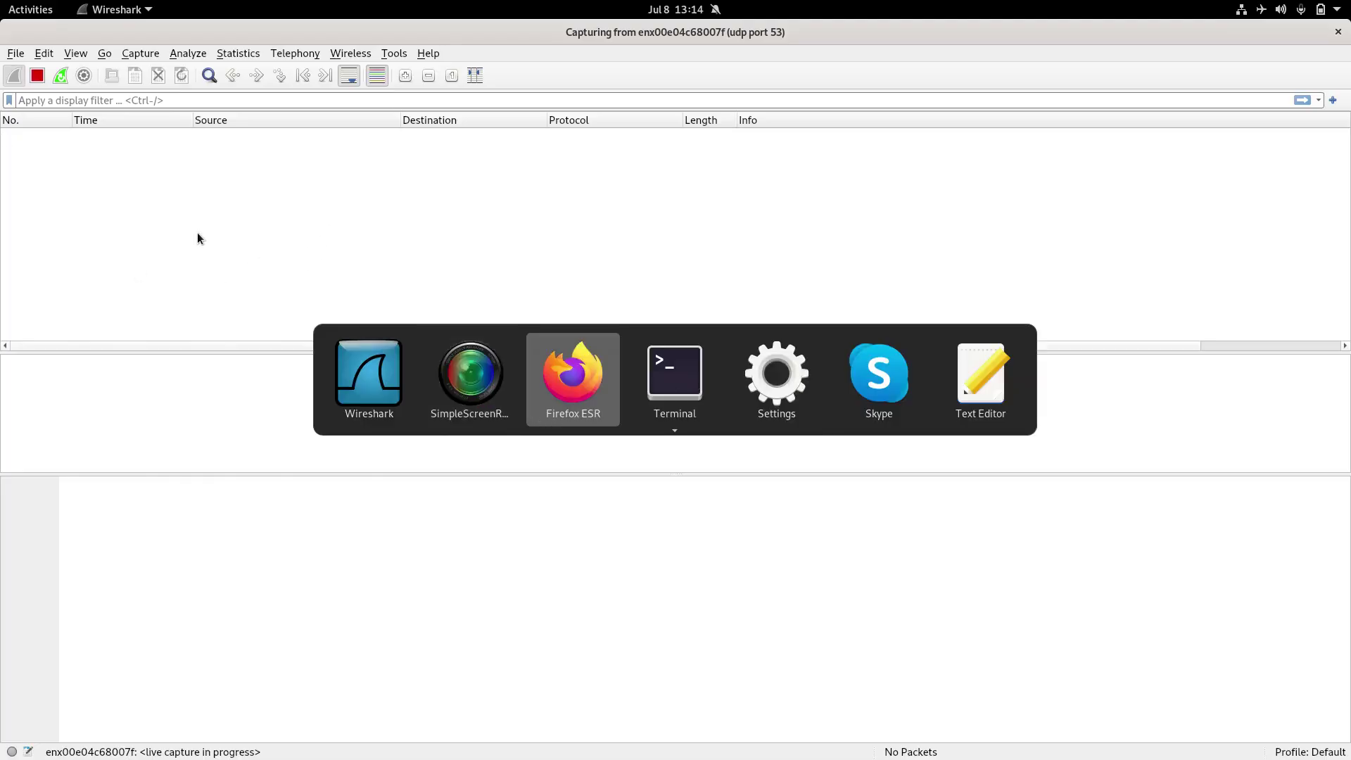
{"action": "key", "text": "F11"}
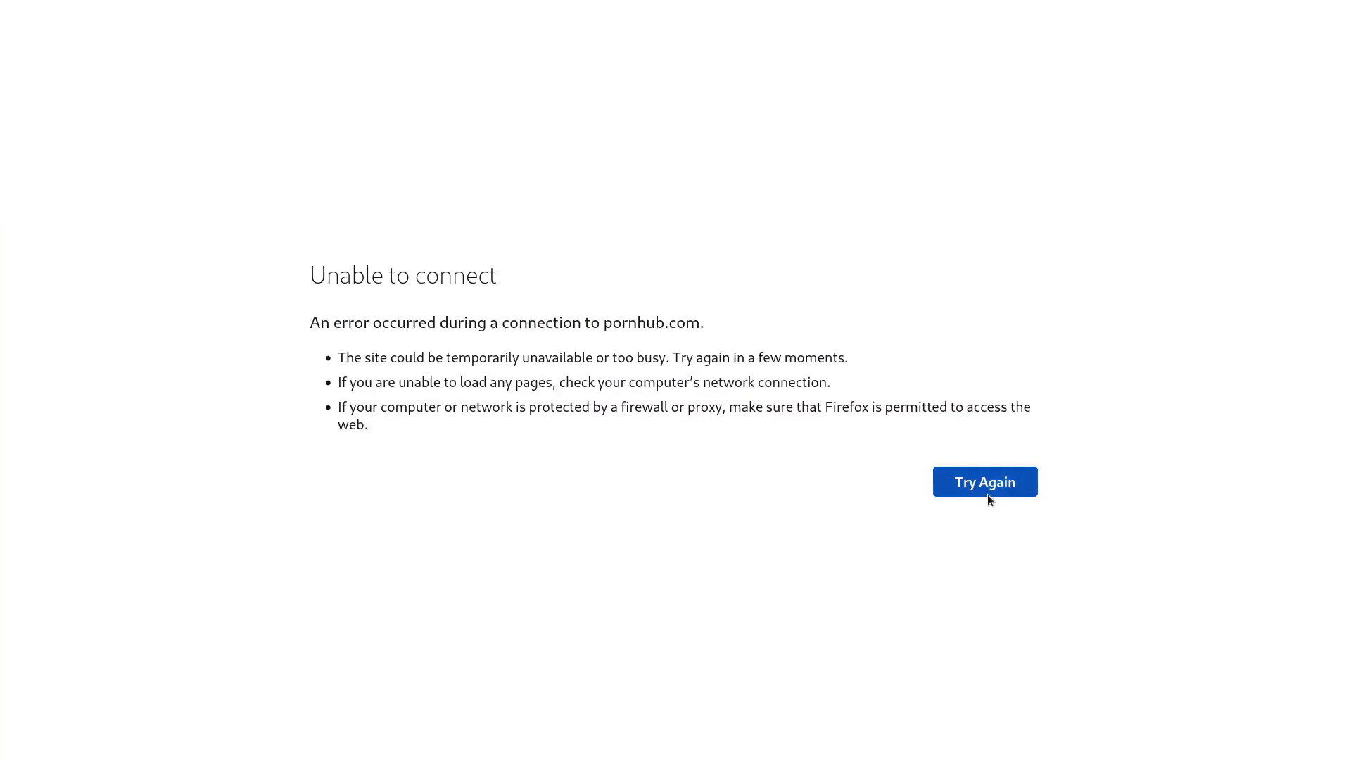
{"action": "left_click", "coordinate": [986, 494]}
{"action": "key", "text": "alt+Tab"}
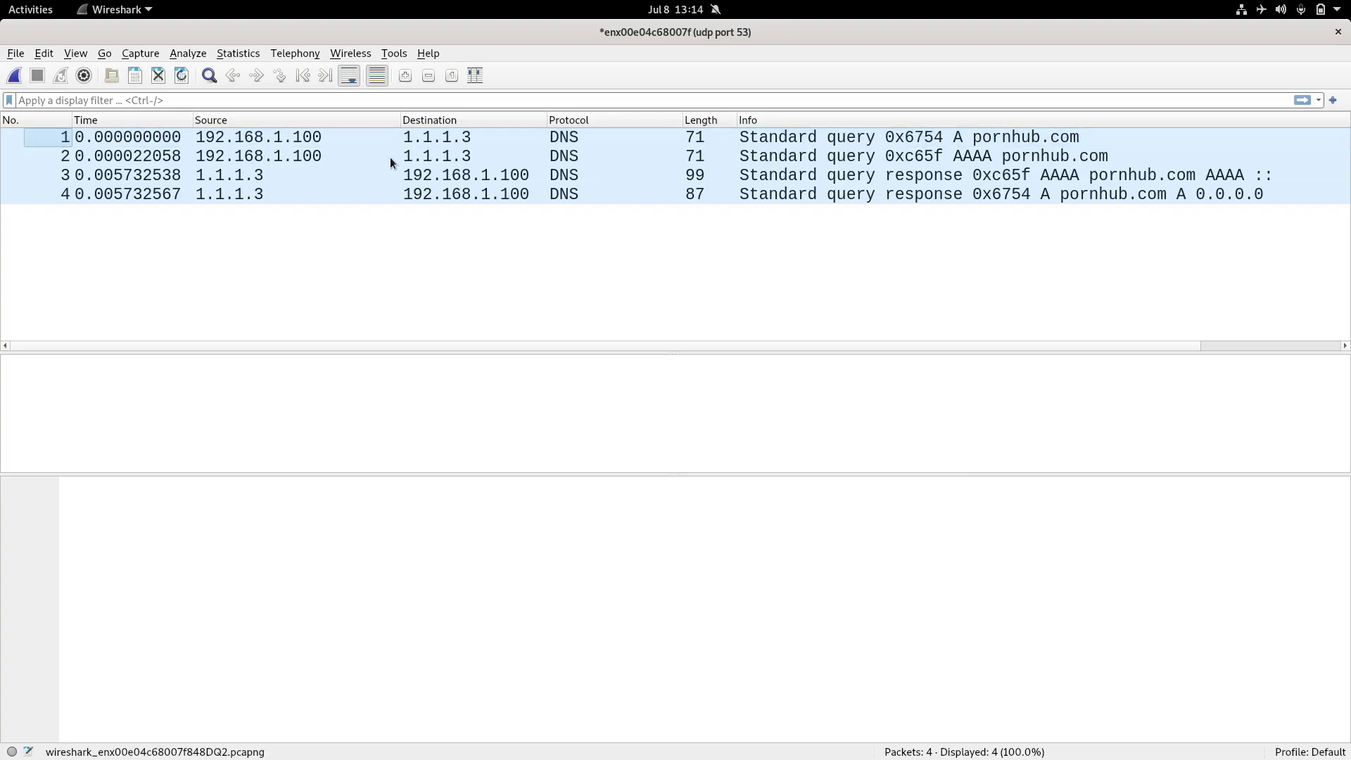
- Select DNS response packet 4 and expand its Domain Name System section in an enlarged details pane
{"action": "left_click", "coordinate": [829, 142]}
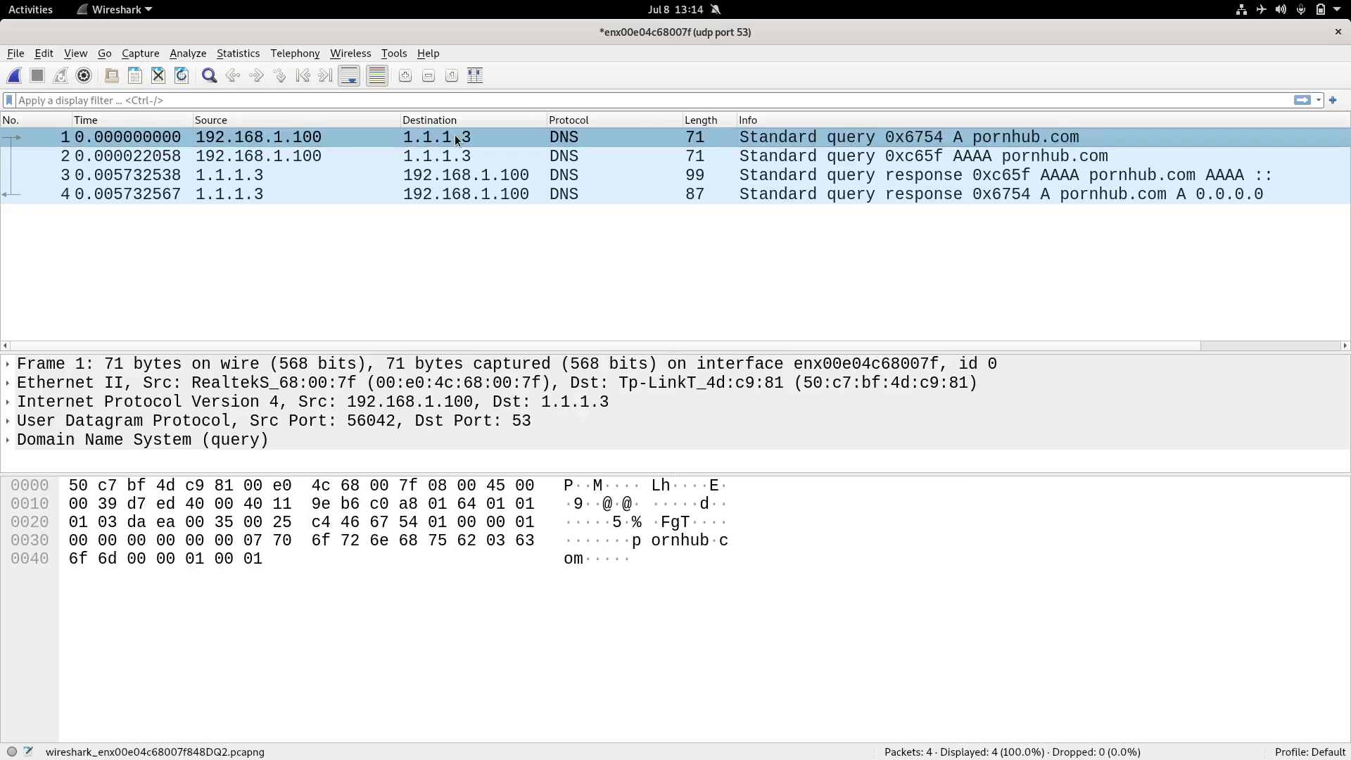
{"action": "left_click", "coordinate": [753, 196]}
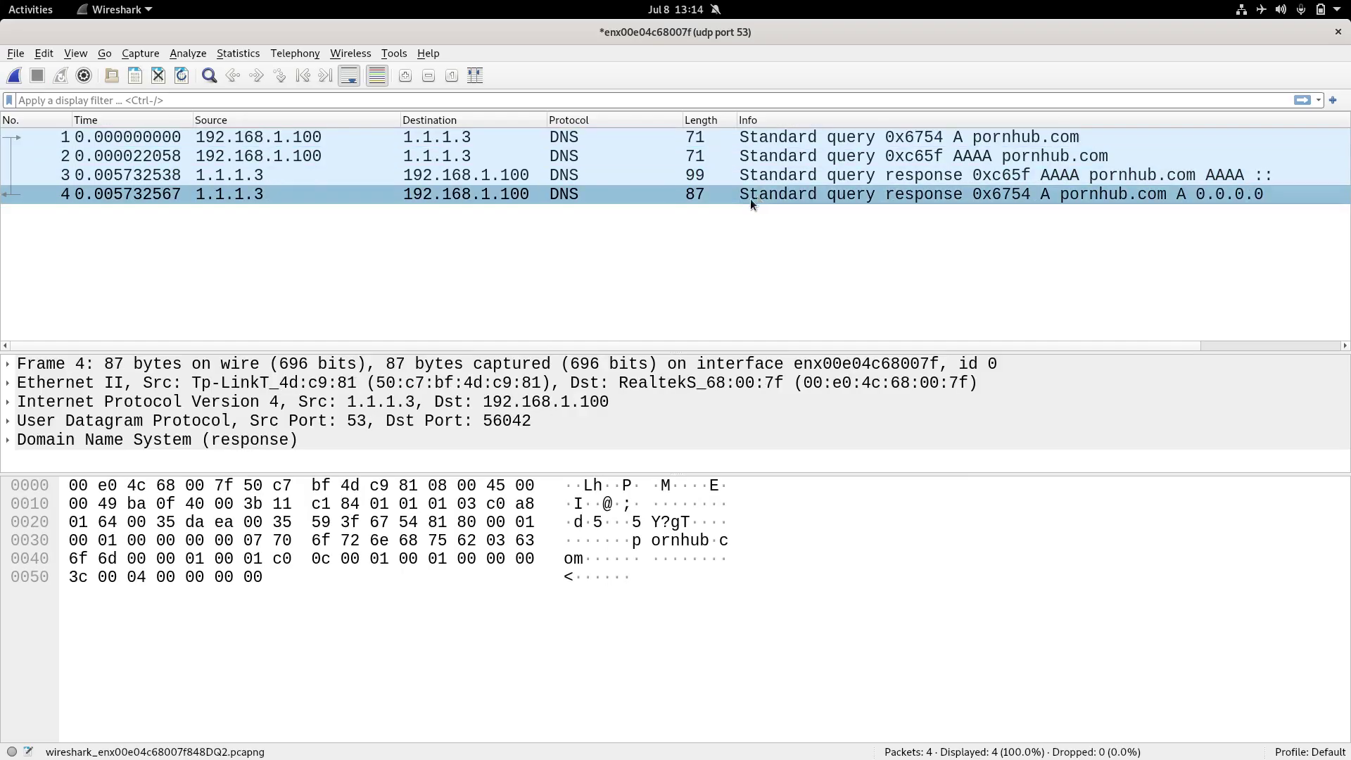
{"action": "left_click", "coordinate": [42, 440]}
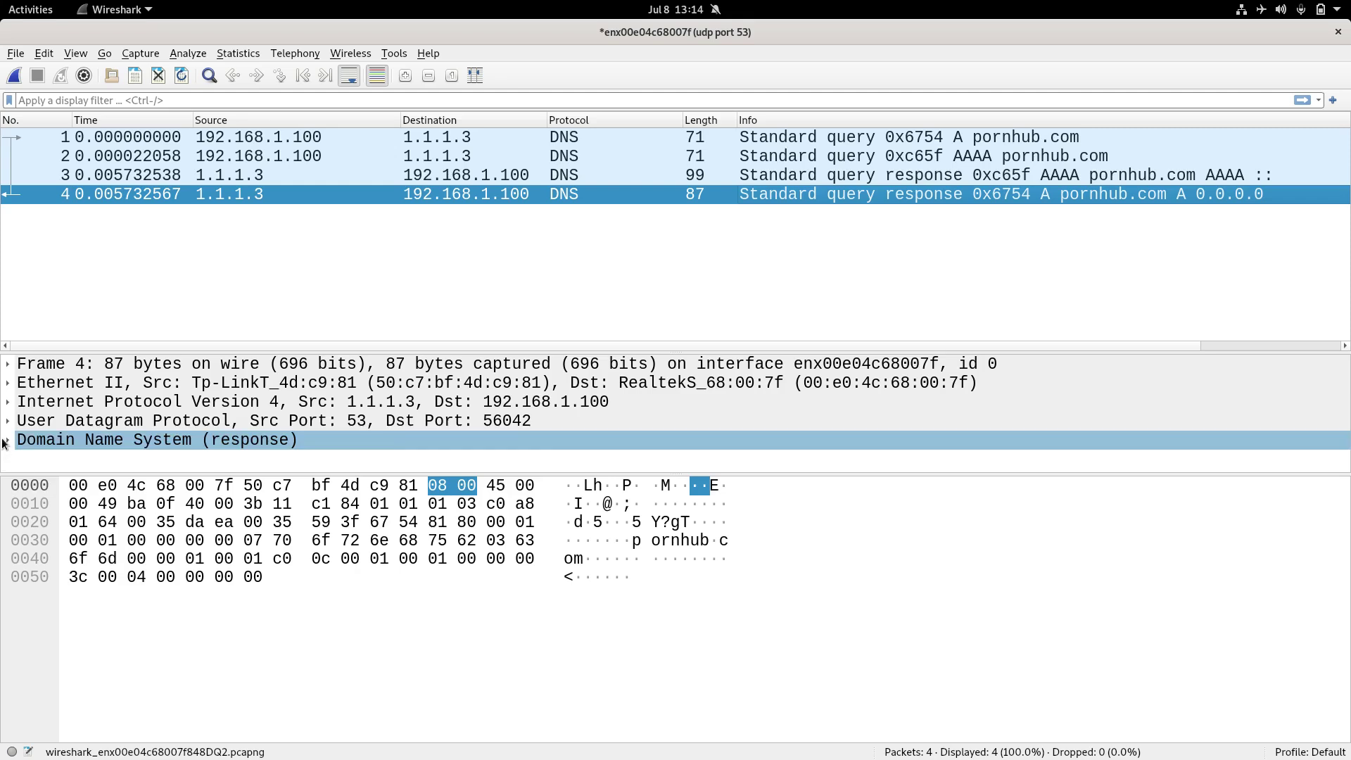
{"action": "key", "text": "Right"}
{"action": "left_click", "coordinate": [59, 469]}
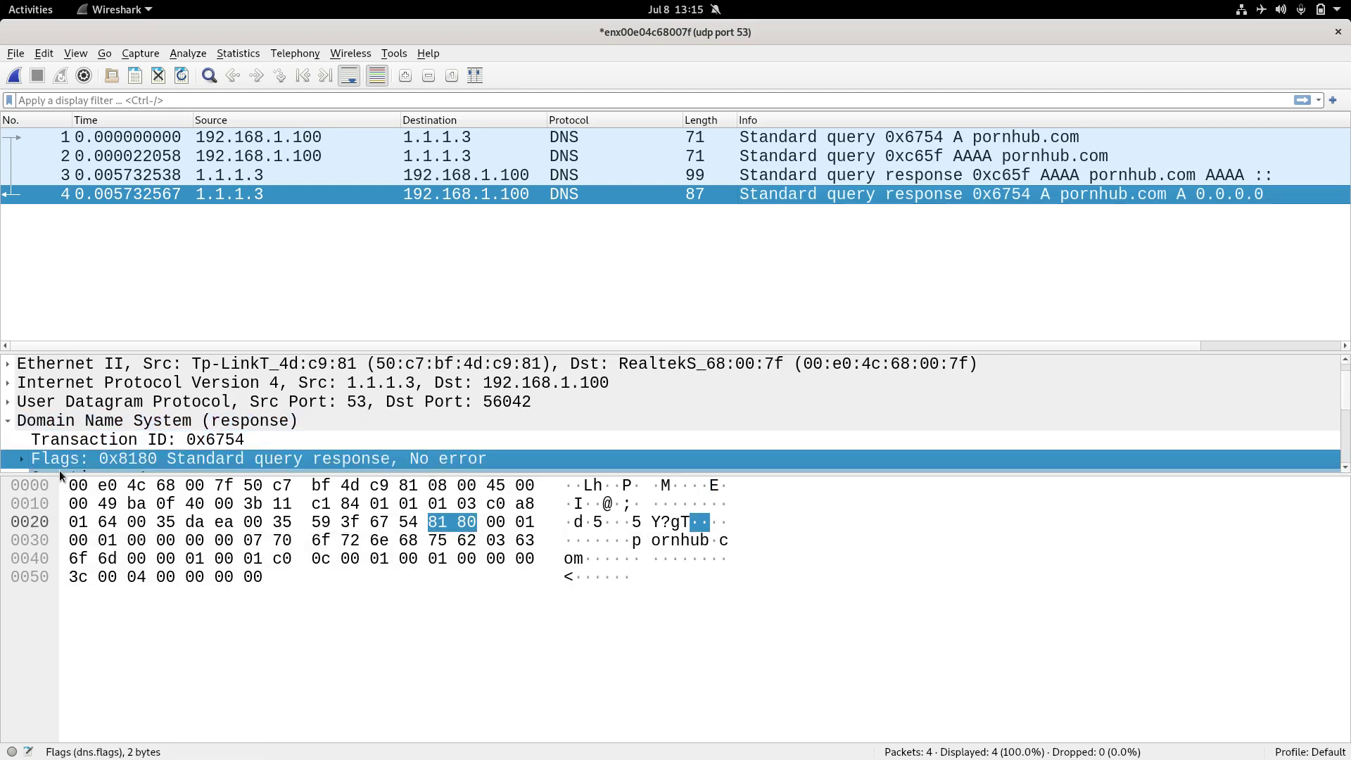
{"action": "left_click_drag", "start_coordinate": [59, 470], "coordinate": [65, 634]}
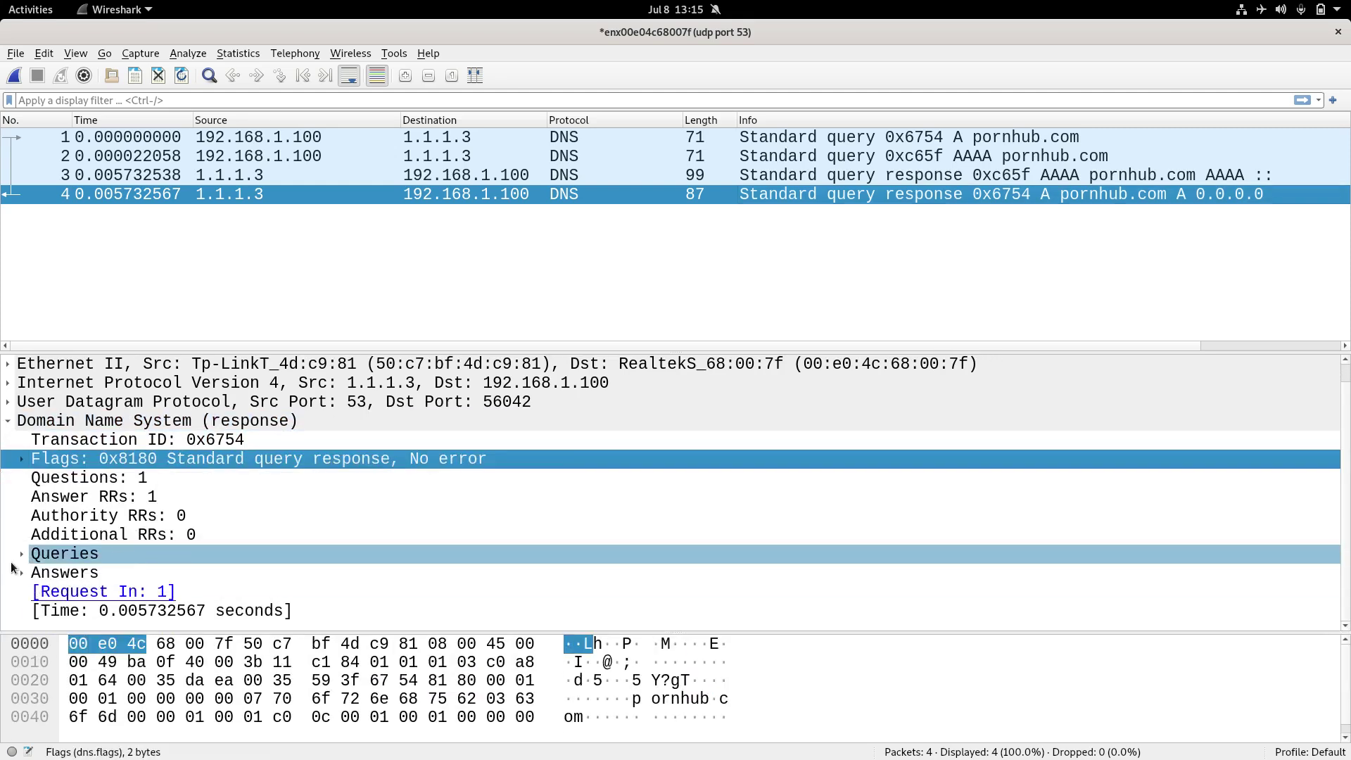
- Expand the pornhub.com answer record and select its 0.0.0.0 address
{"action": "scroll", "coordinate": [25, 579], "scroll_direction": "down", "scroll_amount": 1}
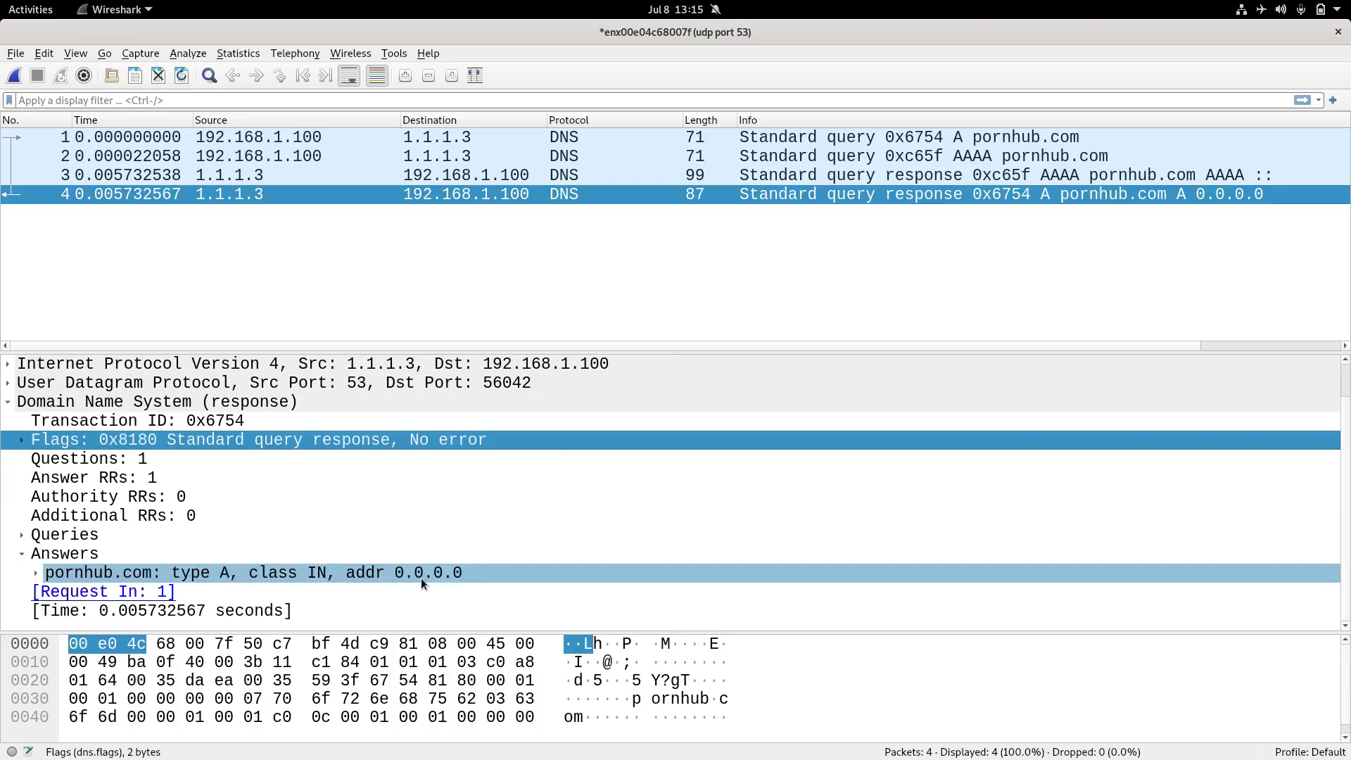
{"action": "left_click", "coordinate": [450, 574]}
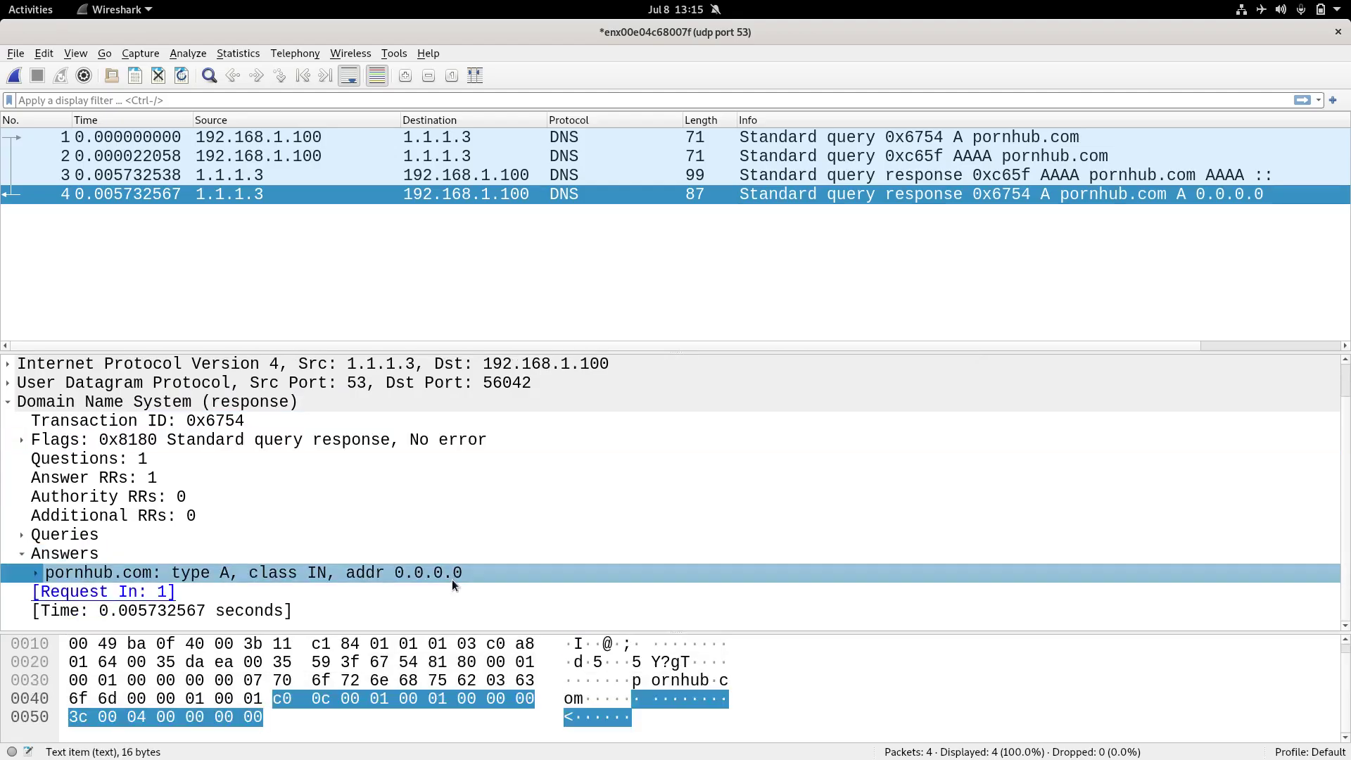
{"action": "left_click", "coordinate": [36, 574]}
{"action": "scroll", "coordinate": [36, 574], "scroll_direction": "down", "scroll_amount": 2}
{"action": "left_click", "coordinate": [199, 575]}
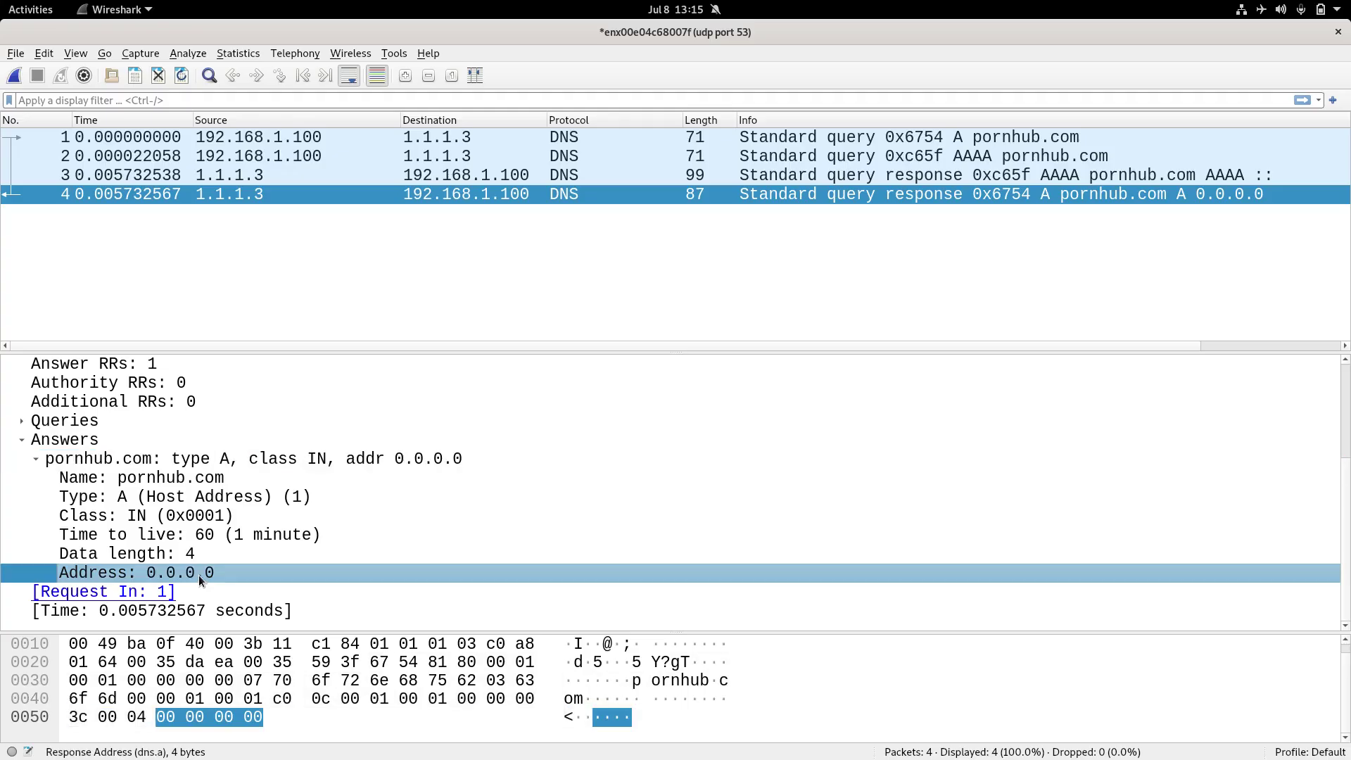